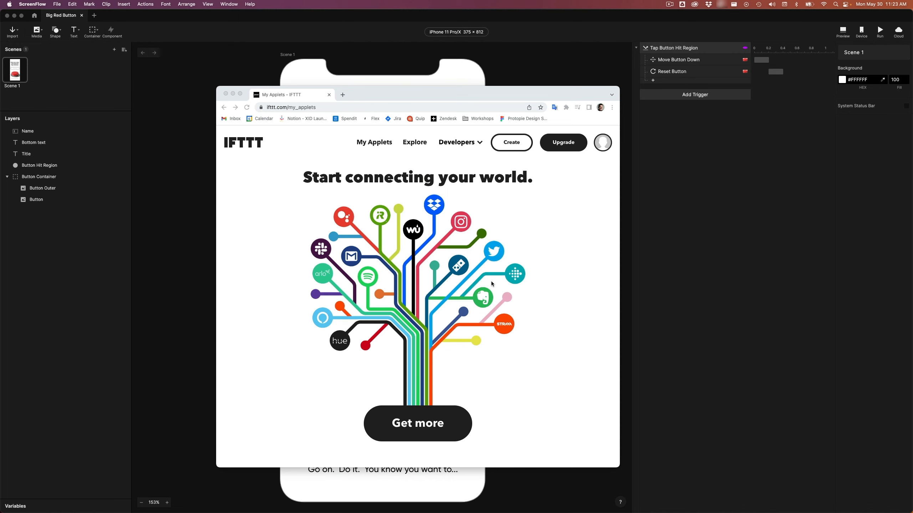
Step: Start a new IFTTT applet and choose the Webhooks "Receive a web request" trigger for its If This condition
{"action": "left_click", "coordinate": [492, 283]}
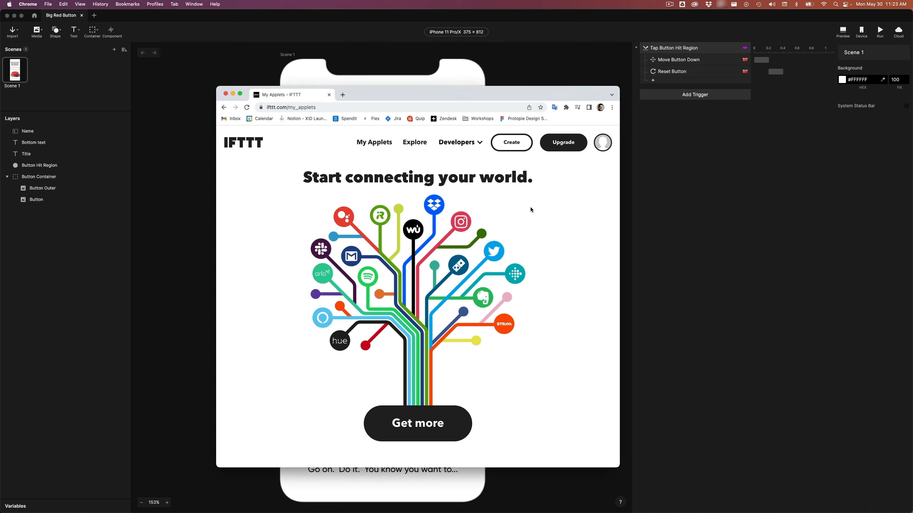
{"action": "left_click", "coordinate": [510, 143]}
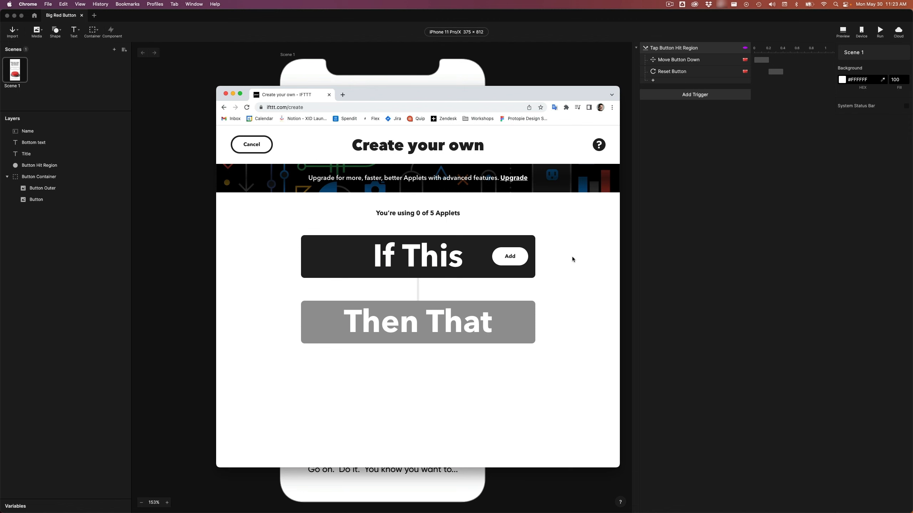
{"action": "left_click", "coordinate": [513, 258]}
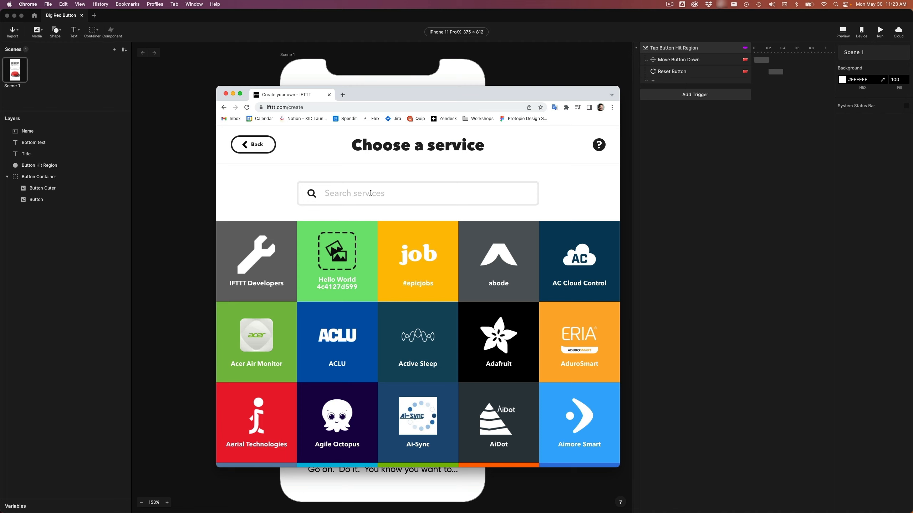
{"action": "type", "text": "webh"}
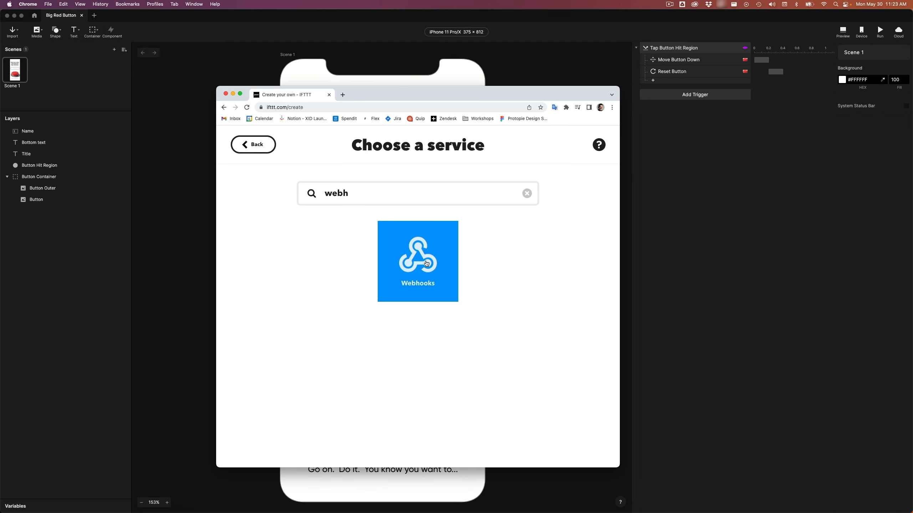
{"action": "left_click", "coordinate": [426, 264]}
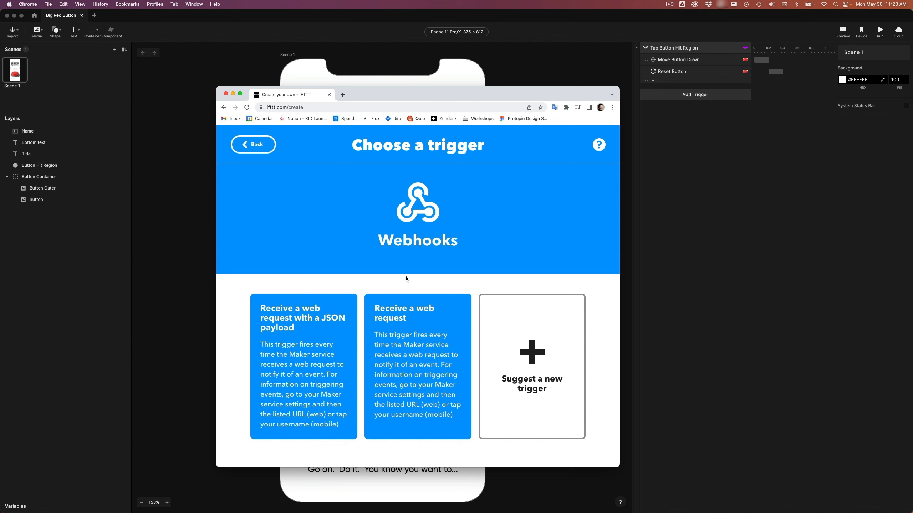
{"action": "left_click", "coordinate": [450, 316]}
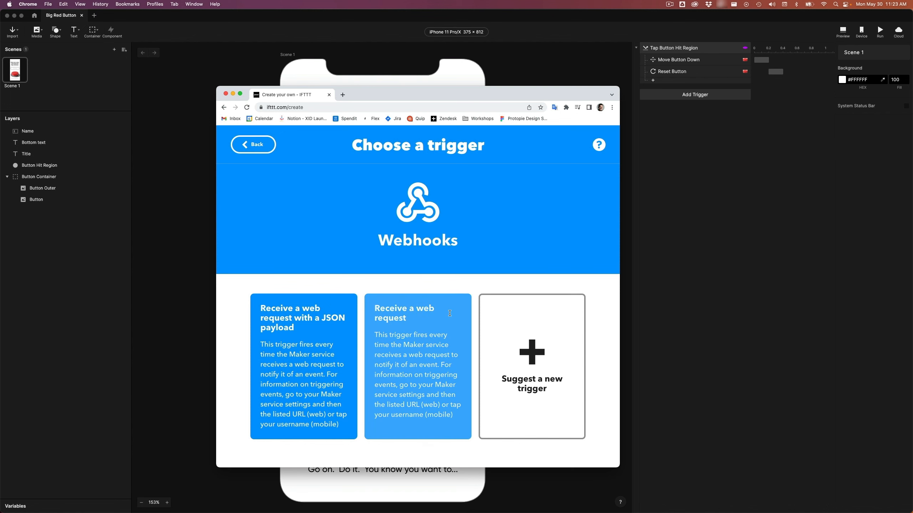
Step: Name the web request event Email_Me and create the trigger
{"action": "left_click", "coordinate": [414, 304]}
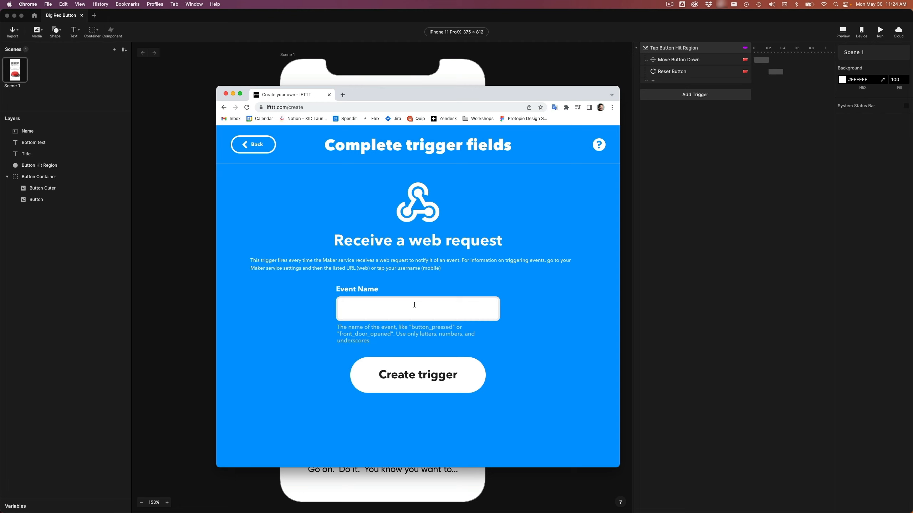
{"action": "type", "text": "Email_Me"}
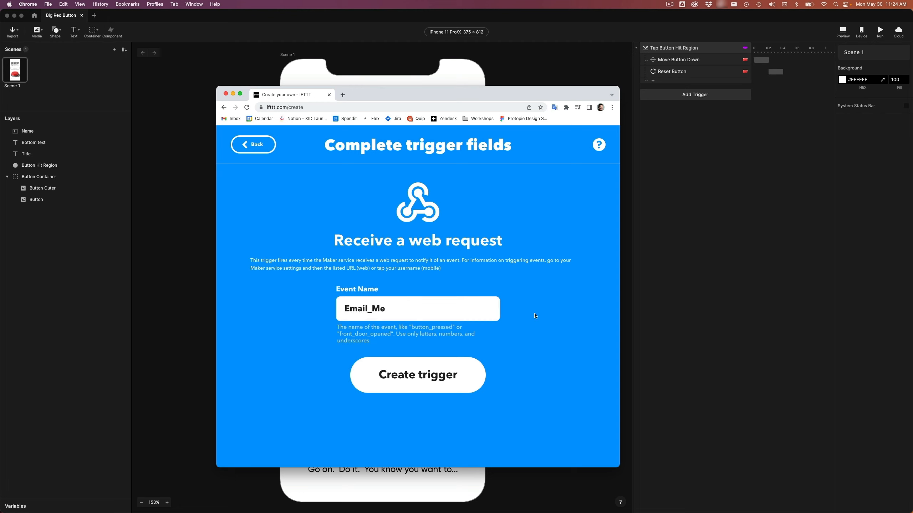
{"action": "left_click", "coordinate": [407, 374]}
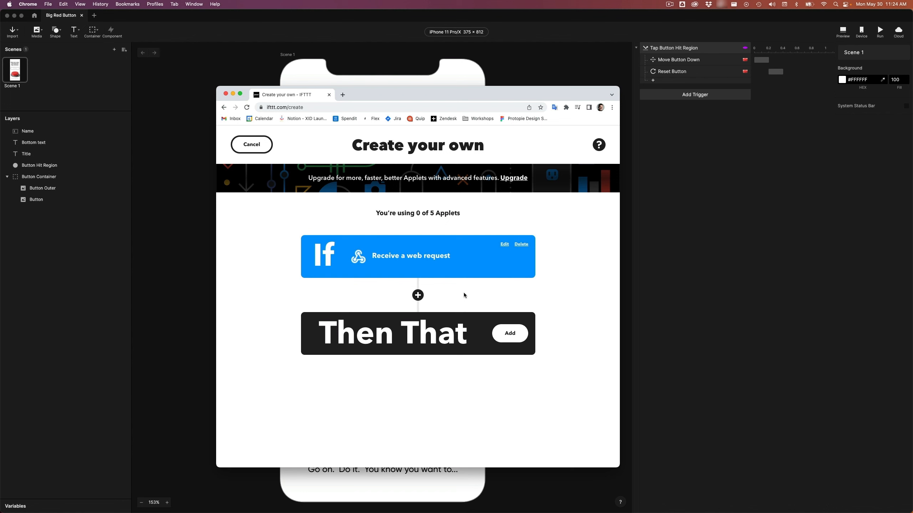
Step: Add the Email service's "Send me an email" action as the applet's Then That part
{"action": "left_click", "coordinate": [519, 335]}
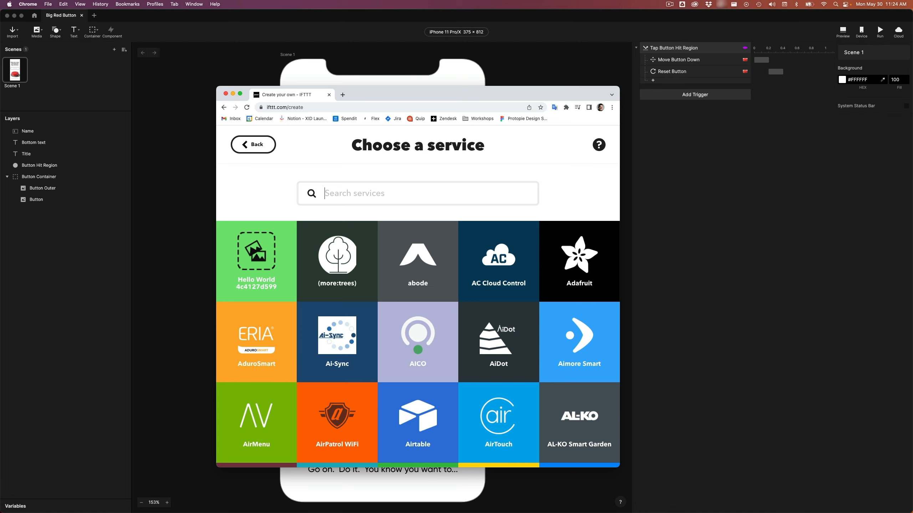
{"action": "type", "text": "email"}
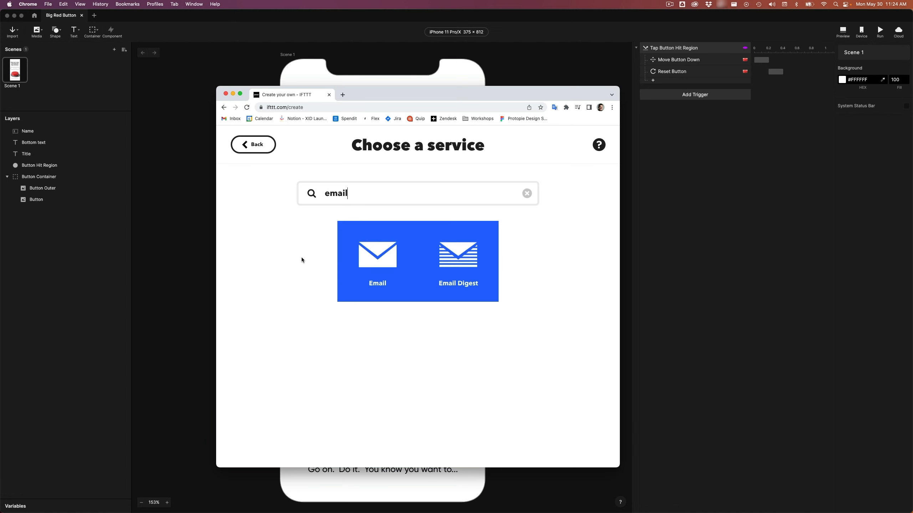
{"action": "left_click", "coordinate": [382, 256]}
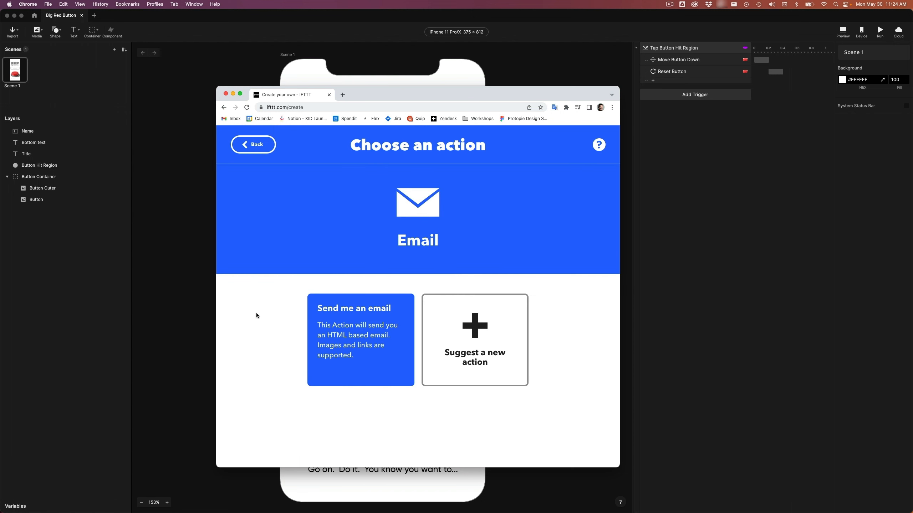
{"action": "left_click", "coordinate": [358, 322]}
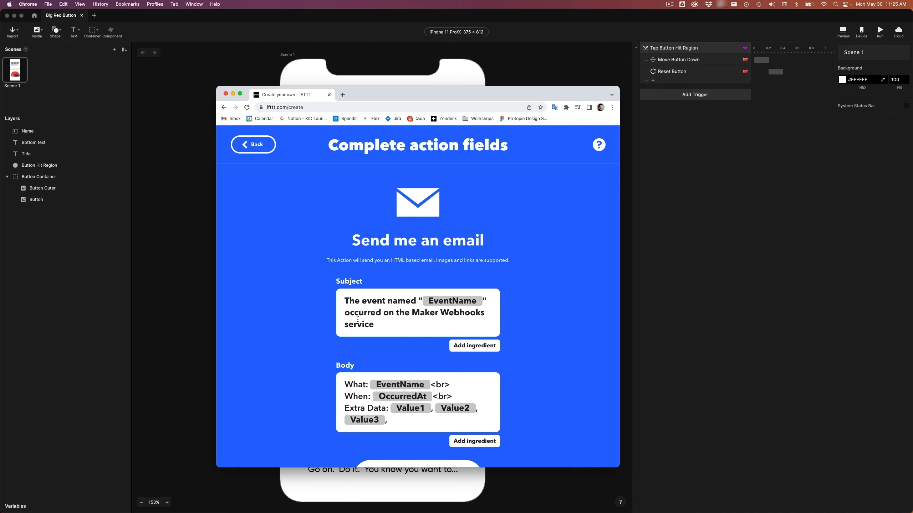
Step: Replace the email subject with "Greetings from ProtoPie Connect"
{"action": "left_click", "coordinate": [358, 319]}
{"action": "key", "text": "super+a"}
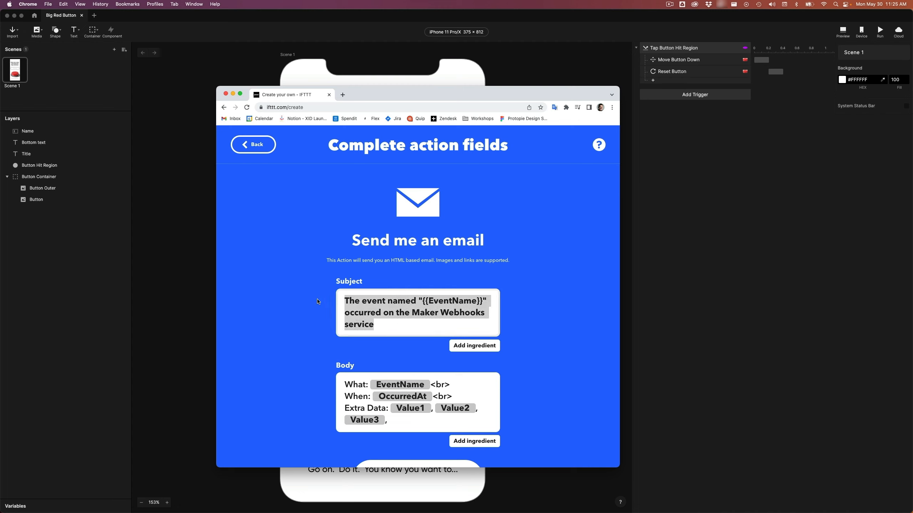
{"action": "type", "text": "Greet"}
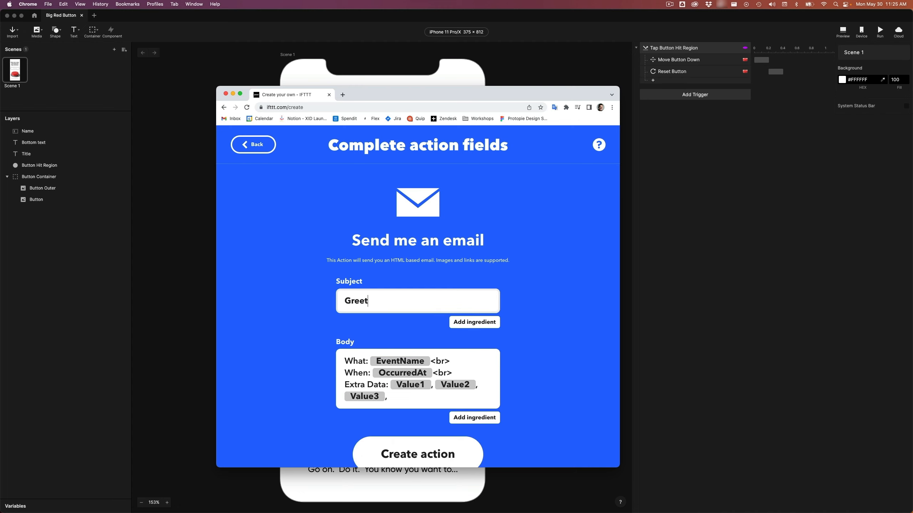
{"action": "type", "text": "ings from ProtoPie Connect"}
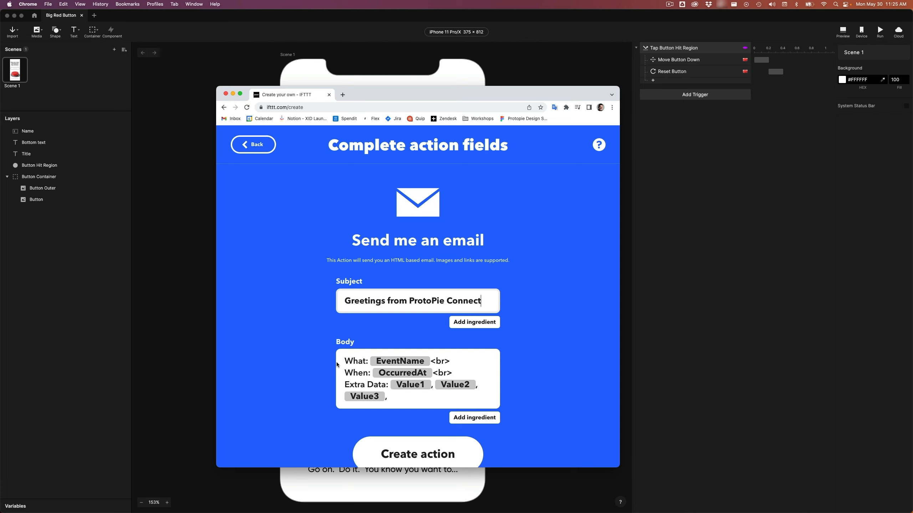
Step: Replace the default email body with the greeting "Hi, {{Value1}}!", inserting Value1 as an ingredient
{"action": "left_click_drag", "start_coordinate": [399, 401], "coordinate": [299, 358]}
{"action": "key", "text": "BackSpace"}
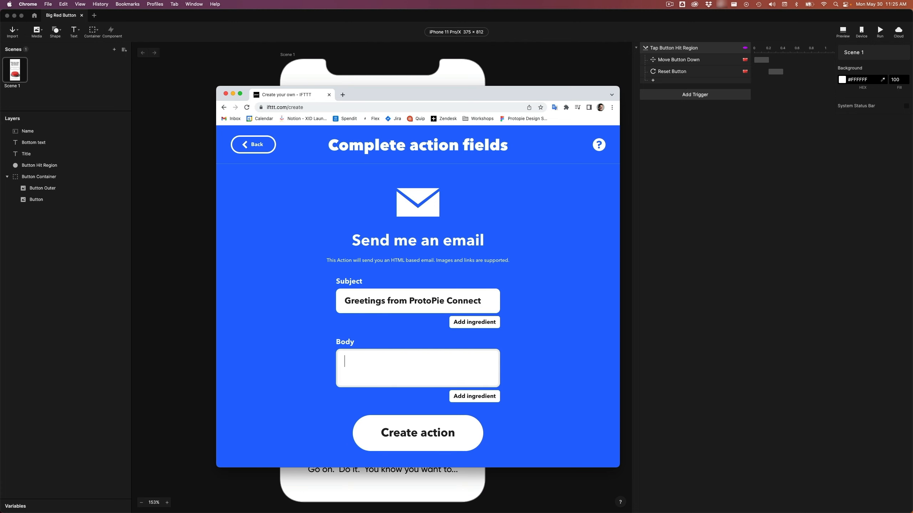
{"action": "type", "text": "Hi,"}
{"action": "left_click", "coordinate": [478, 397]}
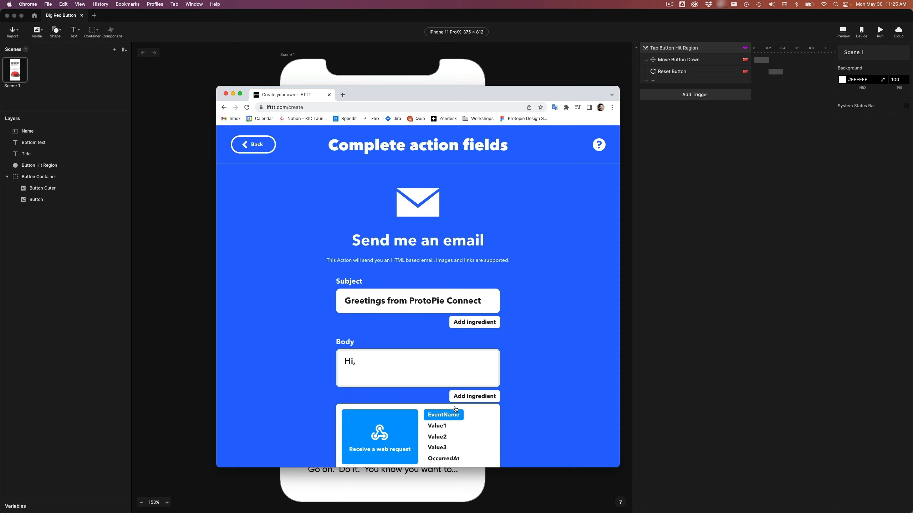
{"action": "left_click", "coordinate": [446, 426]}
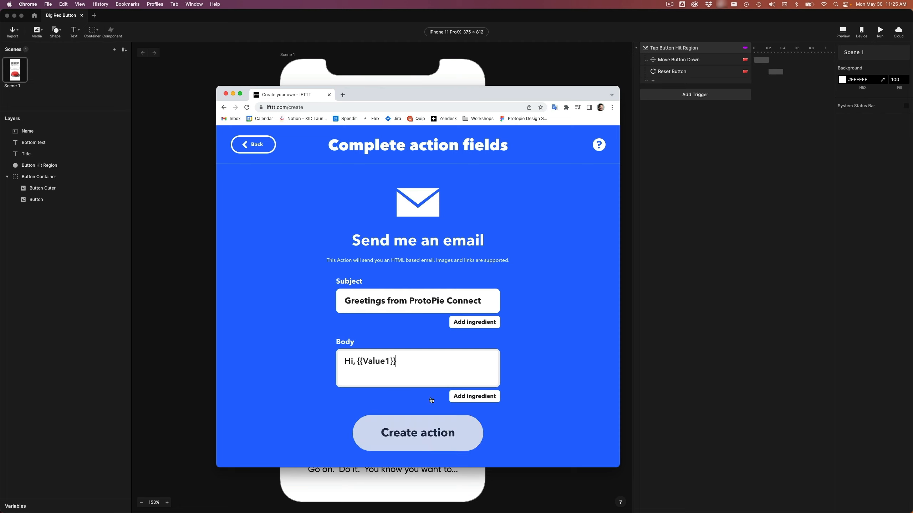
{"action": "type", "text": "!"}
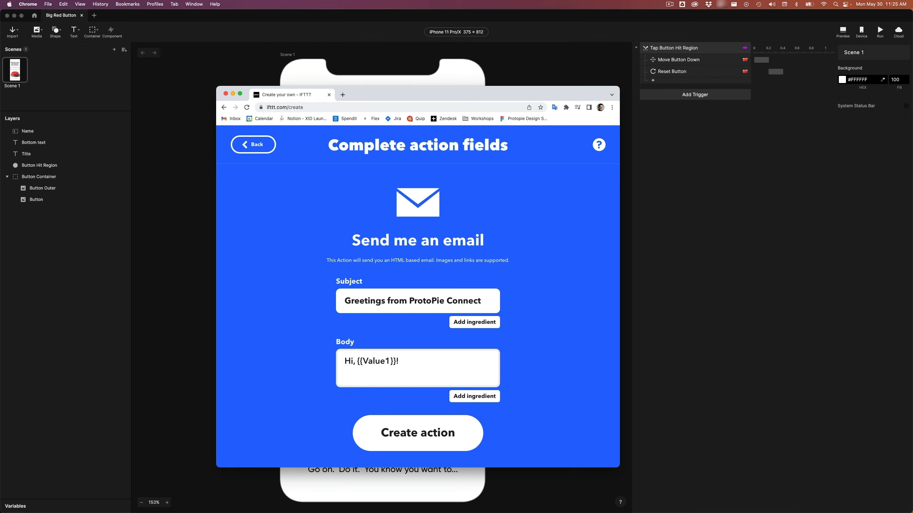
Step: Below the greeting, leave a blank line and add "Congratulations! You've just created your first ProtoPie Connect integration."
{"action": "key", "text": "Return"}
{"action": "key", "text": "Return"}
{"action": "type", "text": "Con"}
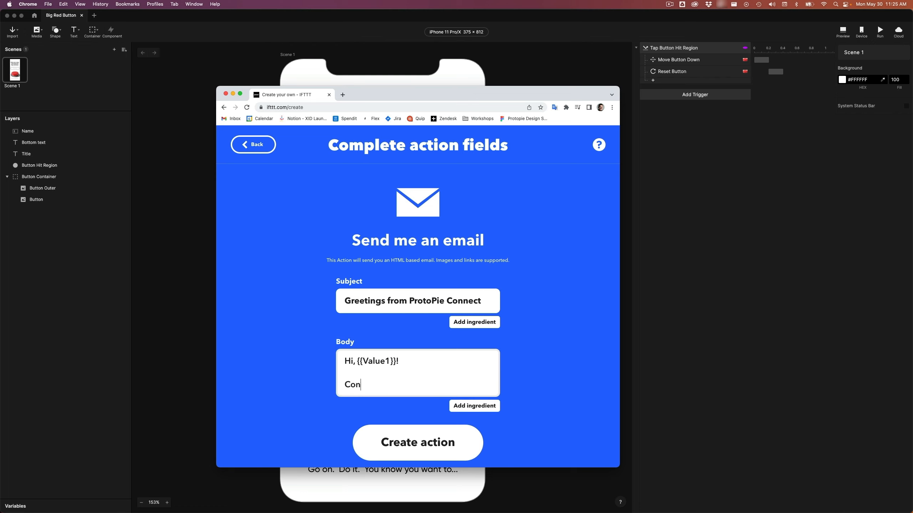
{"action": "type", "text": "gratulations! You've just created you"}
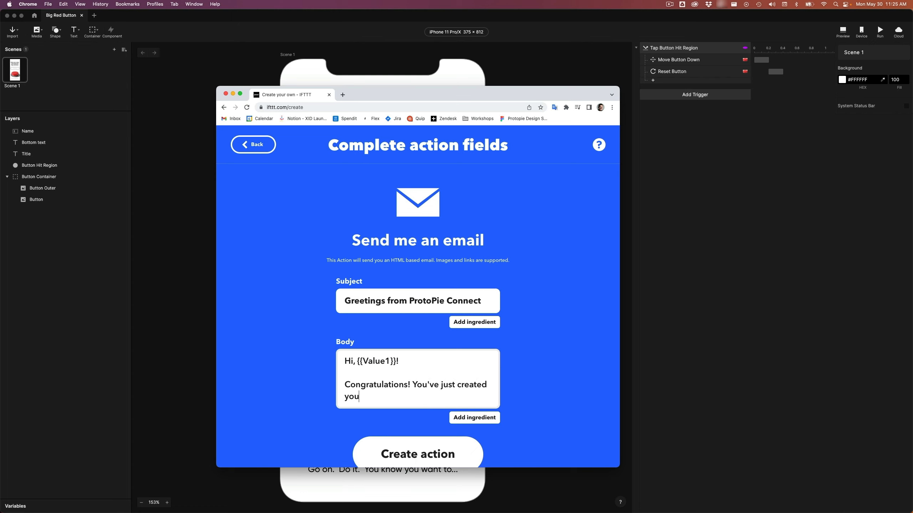
{"action": "type", "text": "r first ProtoPie Connect integration"}
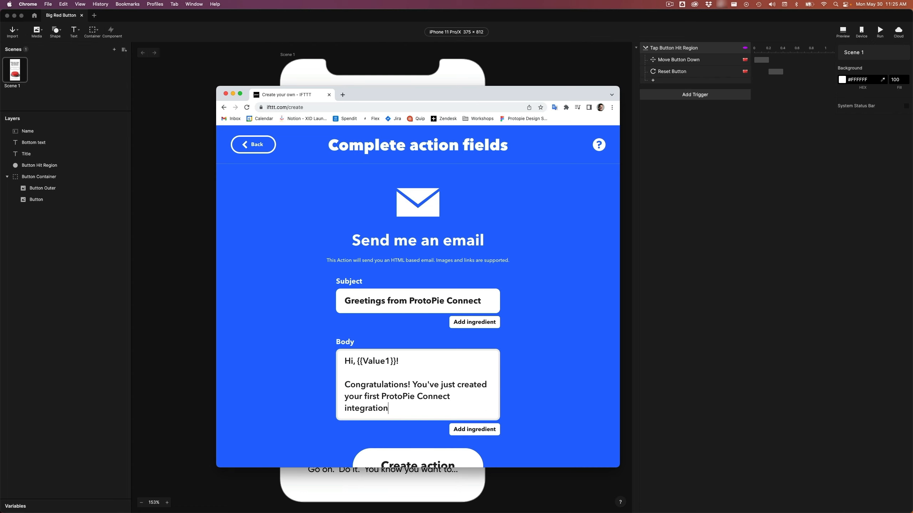
{"action": "type", "text": "."}
Step: Create the email action and finish the applet with its suggested title
{"action": "left_click", "coordinate": [572, 320]}
{"action": "scroll", "coordinate": [558, 316], "scroll_direction": "down", "scroll_amount": 2}
{"action": "left_click", "coordinate": [444, 428]}
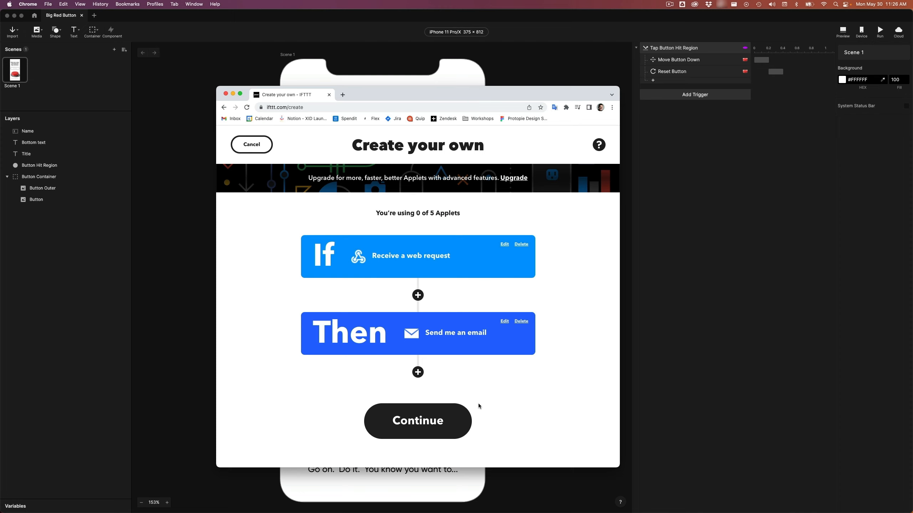
{"action": "left_click", "coordinate": [419, 424]}
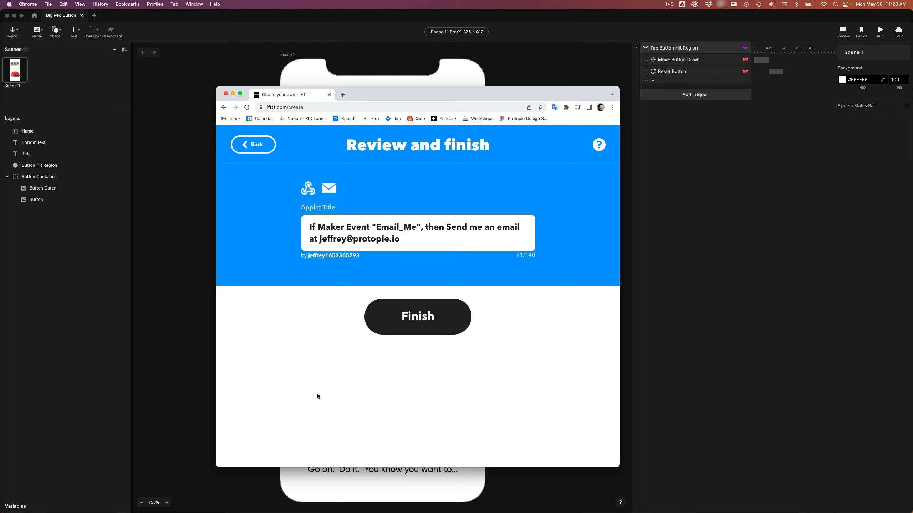
{"action": "left_click", "coordinate": [429, 318]}
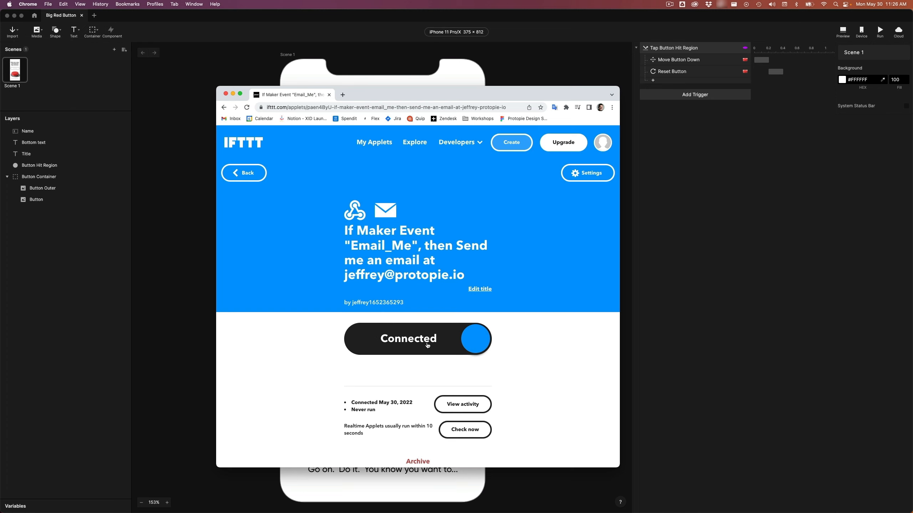
Step: Check the new applet's activity log and return to the applet page
{"action": "scroll", "coordinate": [539, 328], "scroll_direction": "down", "scroll_amount": 2}
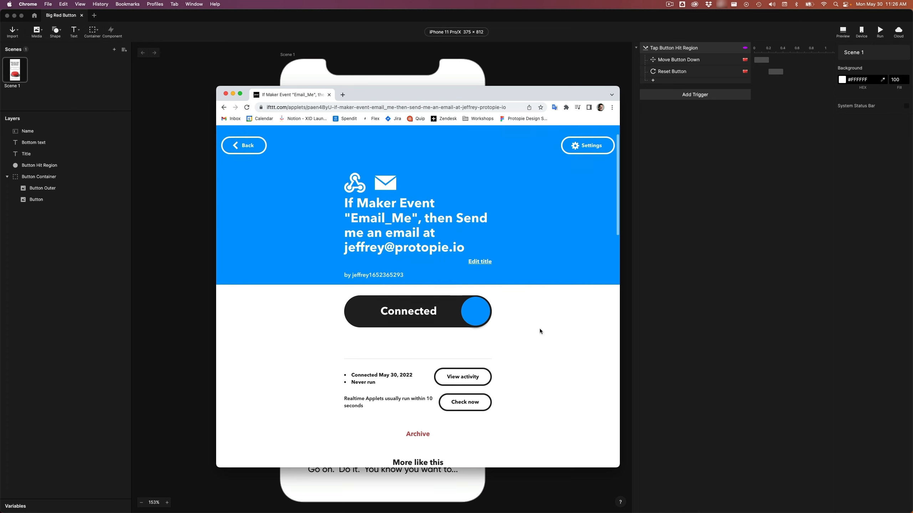
{"action": "left_click", "coordinate": [463, 364]}
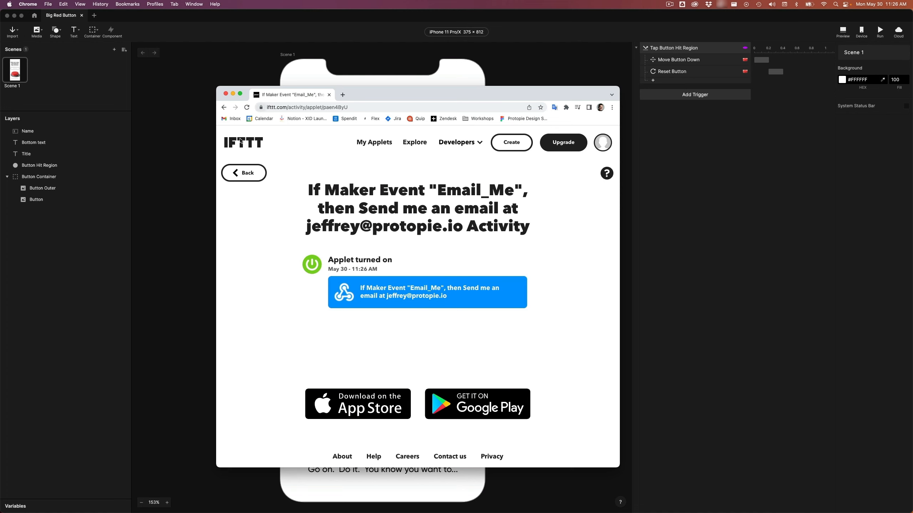
{"action": "left_click", "coordinate": [253, 175]}
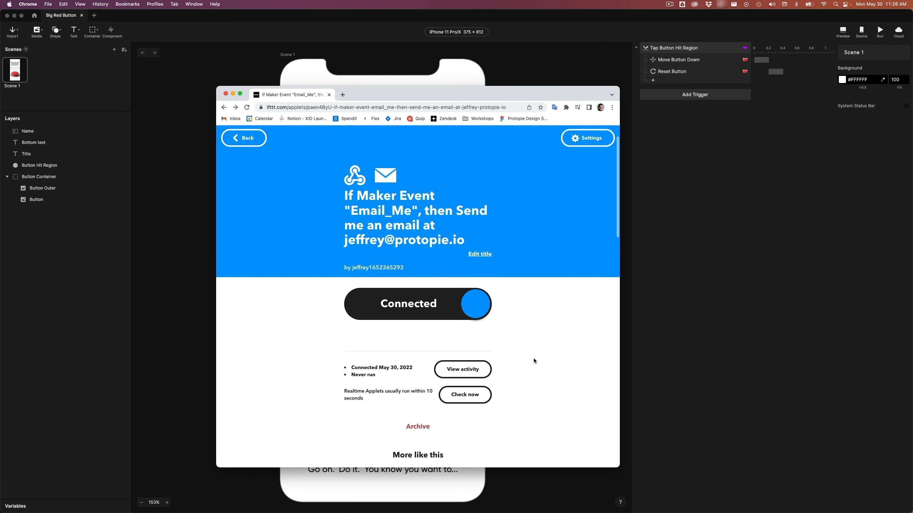
{"action": "scroll", "coordinate": [533, 358], "scroll_direction": "up", "scroll_amount": 2}
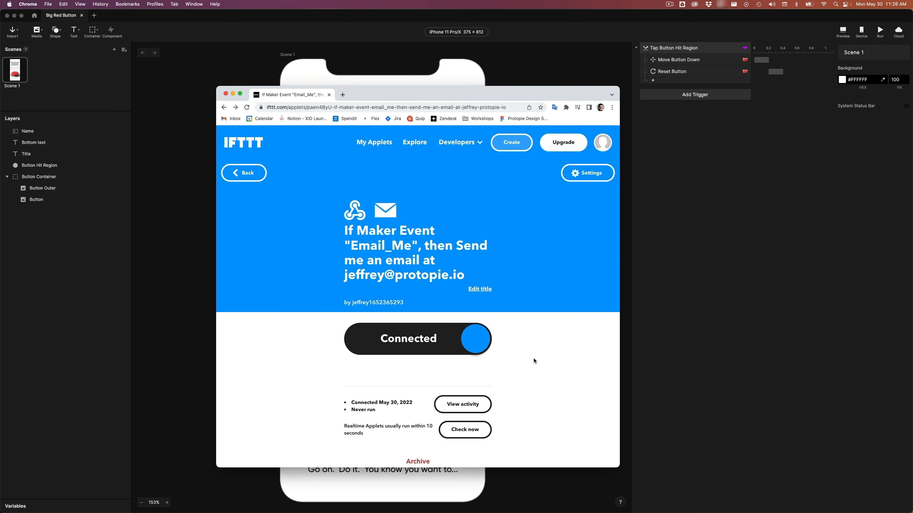
Step: Switch to ProtoPie and test the name field and red button in a preview of the Big Red Button prototype
{"action": "left_click", "coordinate": [371, 21]}
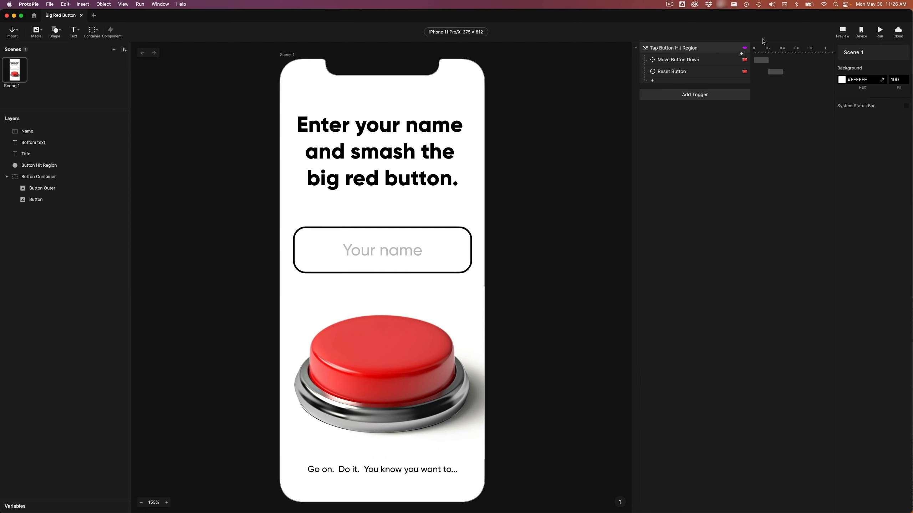
{"action": "left_click", "coordinate": [842, 30]}
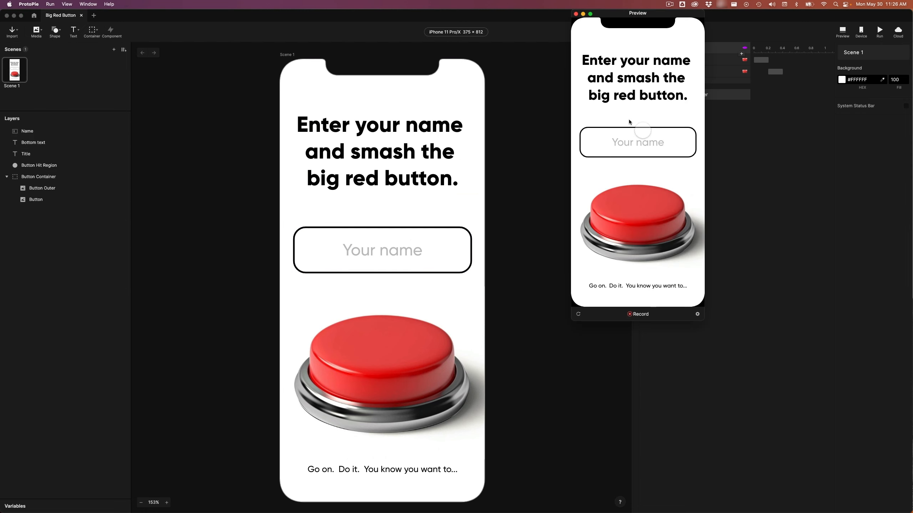
{"action": "left_click", "coordinate": [637, 204]}
{"action": "left_click", "coordinate": [632, 144]}
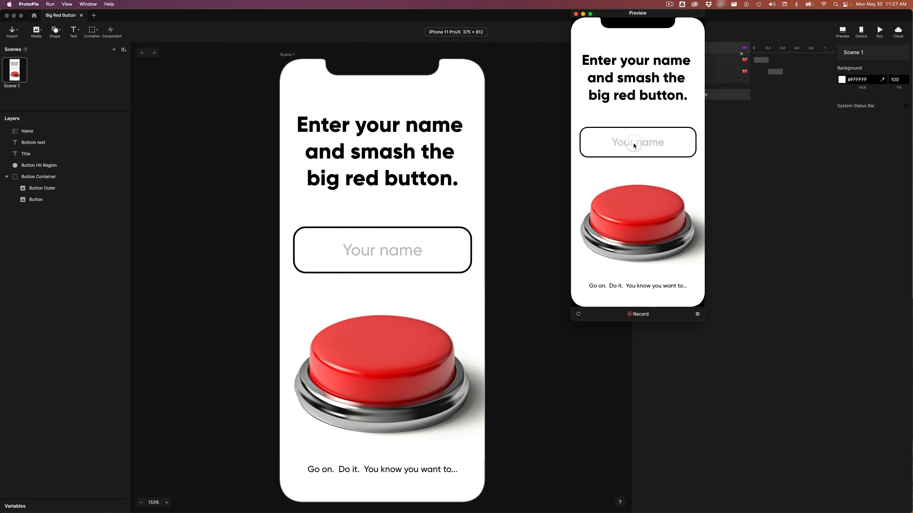
{"action": "left_click", "coordinate": [601, 179]}
{"action": "left_click", "coordinate": [637, 207]}
{"action": "left_click", "coordinate": [576, 14]}
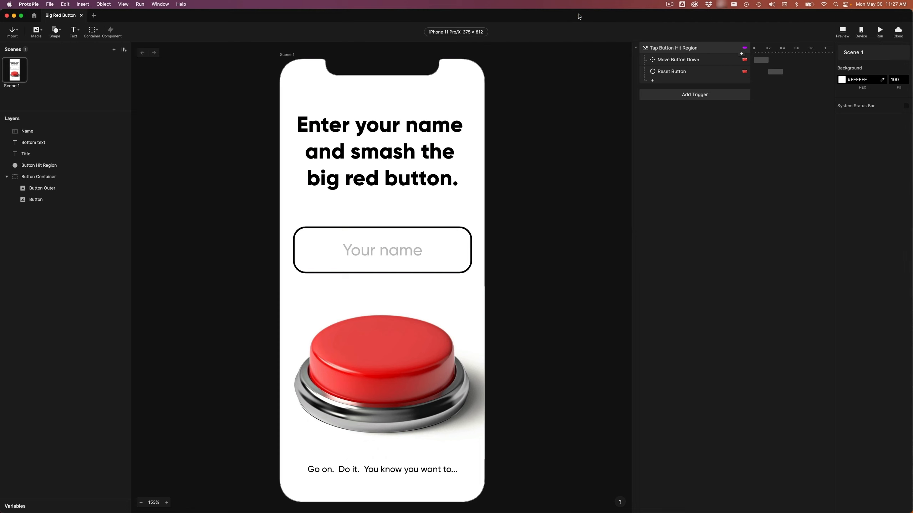
Step: Add a Send response to the Tap Button Hit Region trigger, using the ProtoPie Studio channel and the message "BIG RED BUTTON"
{"action": "left_click", "coordinate": [683, 50]}
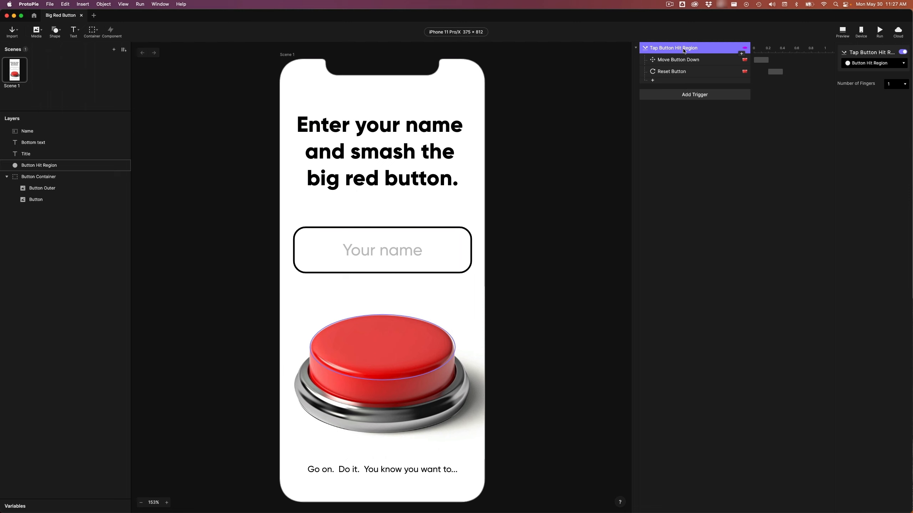
{"action": "left_click", "coordinate": [688, 82]}
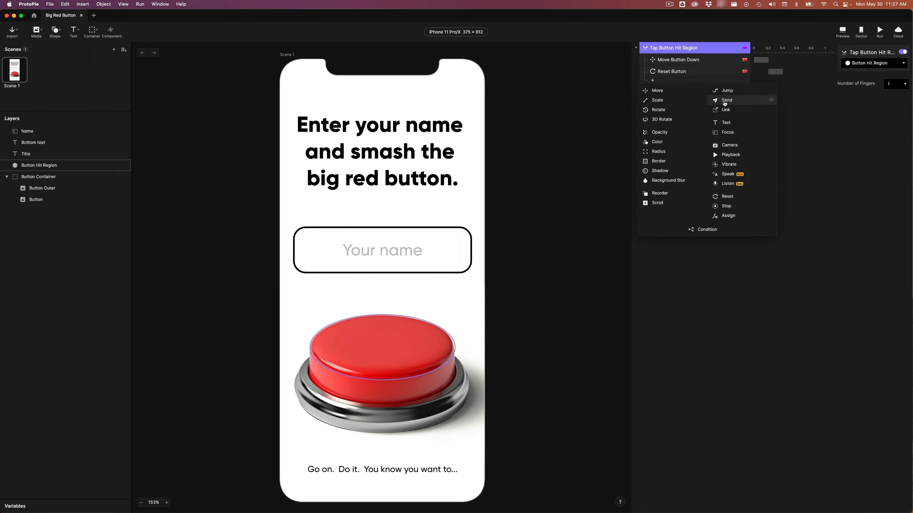
{"action": "left_click", "coordinate": [726, 102]}
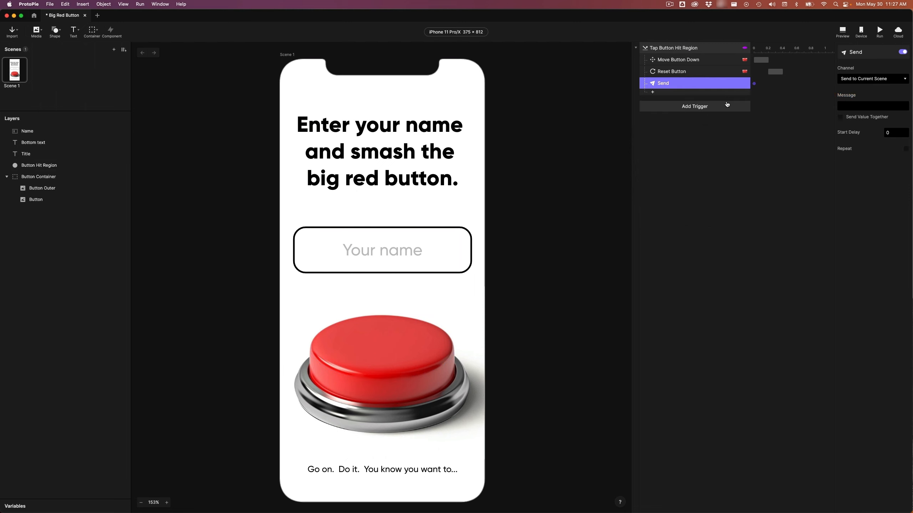
{"action": "left_click", "coordinate": [877, 82]}
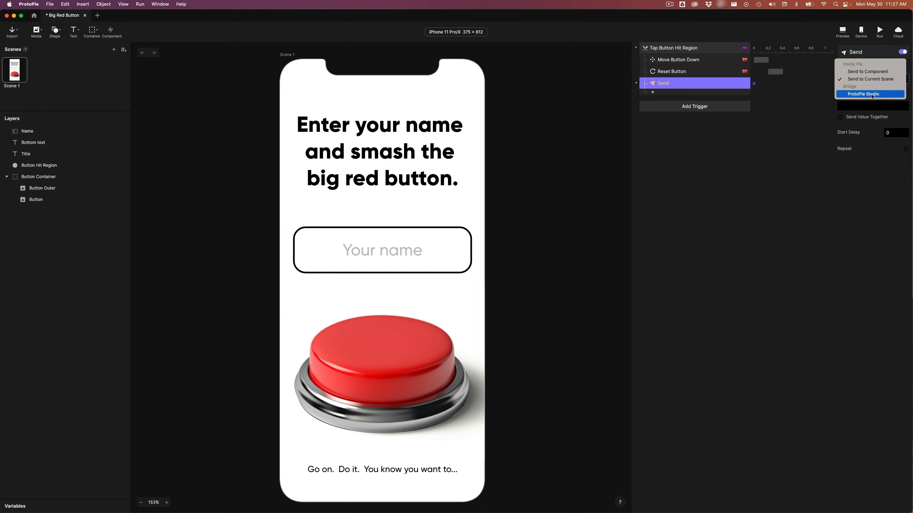
{"action": "left_click", "coordinate": [872, 95]}
{"action": "left_click", "coordinate": [864, 106]}
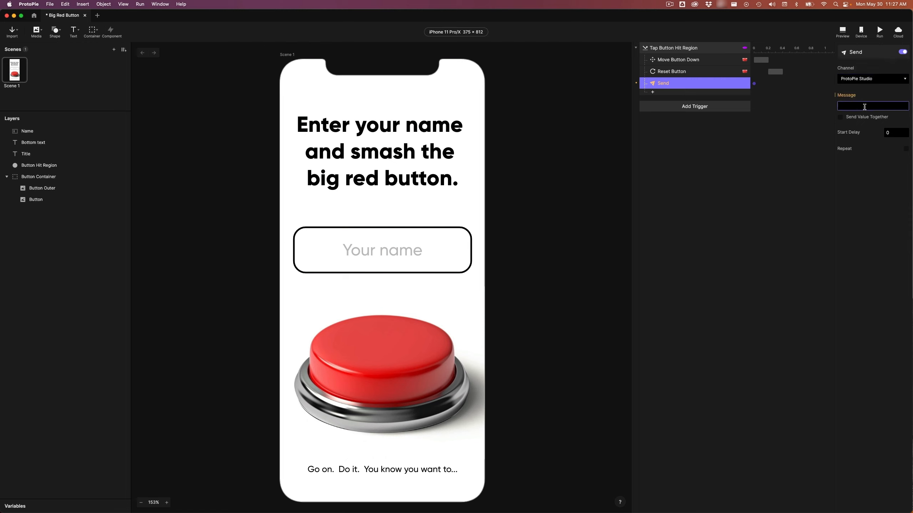
{"action": "type", "text": "BIG RED BUTTON"}
Step: Enable Send Value Together for the Send response and begin its value formula with "{\"value1\":\"" +
{"action": "left_click", "coordinate": [855, 120]}
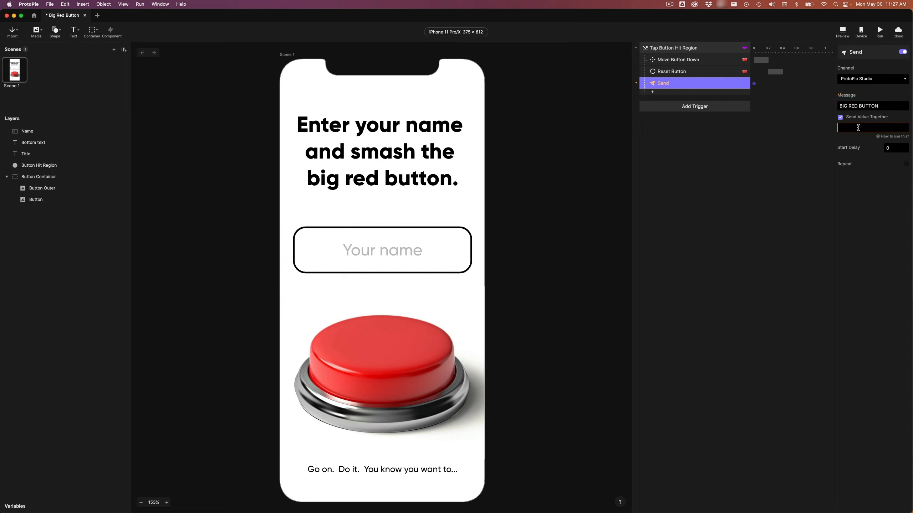
{"action": "left_click", "coordinate": [857, 128]}
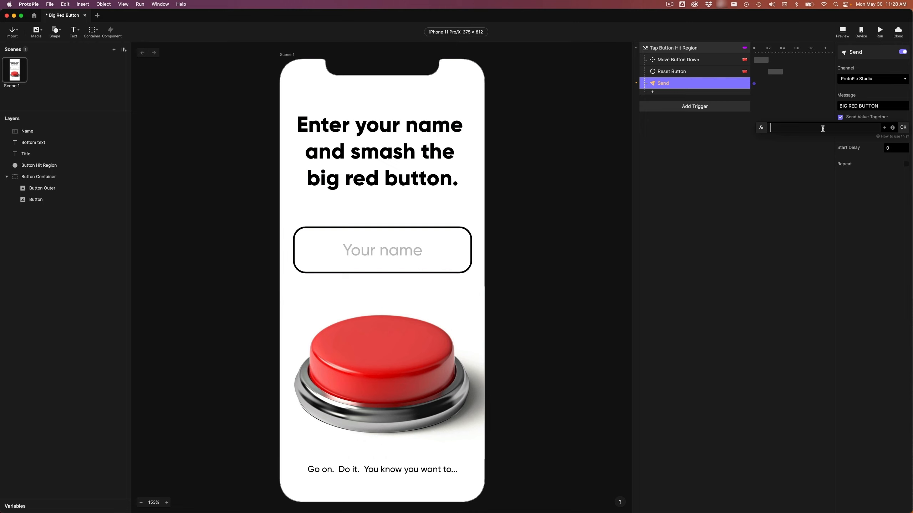
{"action": "type", "text": "\"{"}
{"action": "type", "text": "\\\""}
{"action": "type", "text": "value1"}
{"action": "type", "text": "\\\":"}
{"action": "type", "text": "\\\"\" +"}
Step: Complete the value formula with the Name layer's text property followed by + "\"}", confirm it and save the prototype
{"action": "left_click", "coordinate": [883, 128]}
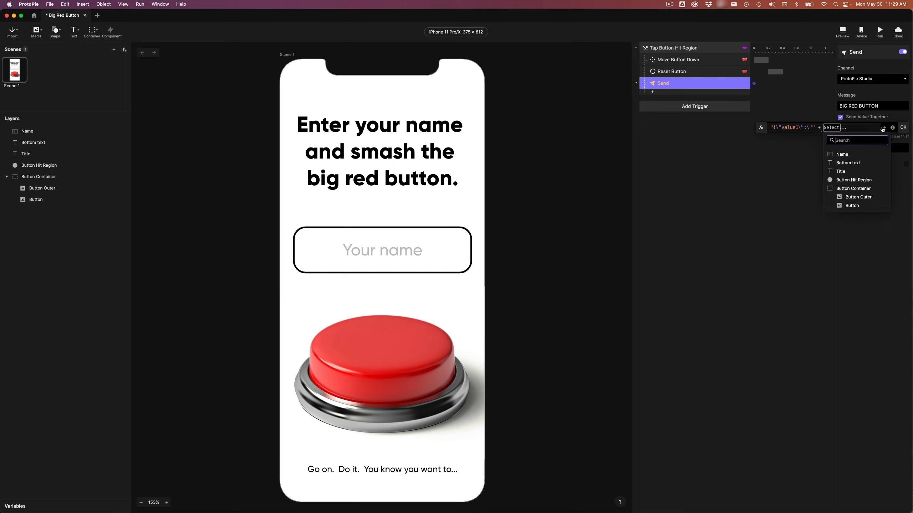
{"action": "left_click", "coordinate": [842, 154]}
{"action": "type", "text": ".te"}
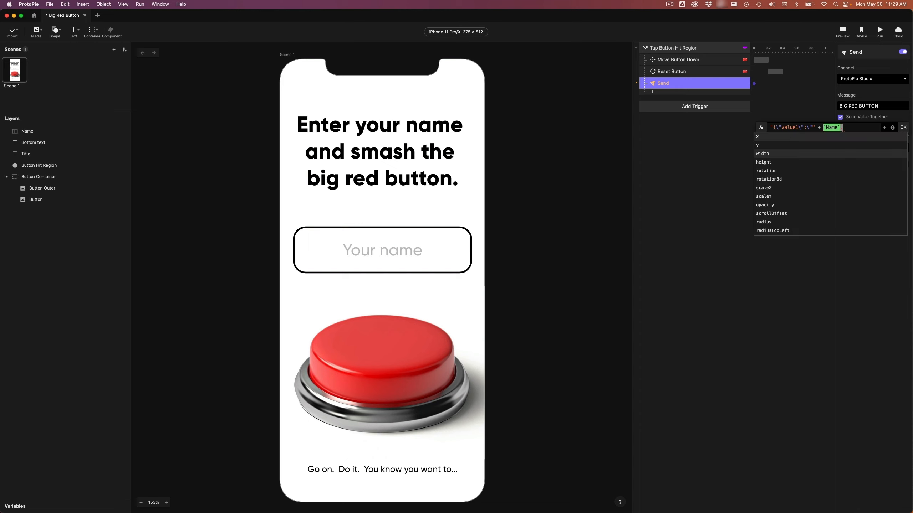
{"action": "type", "text": "xt + "}
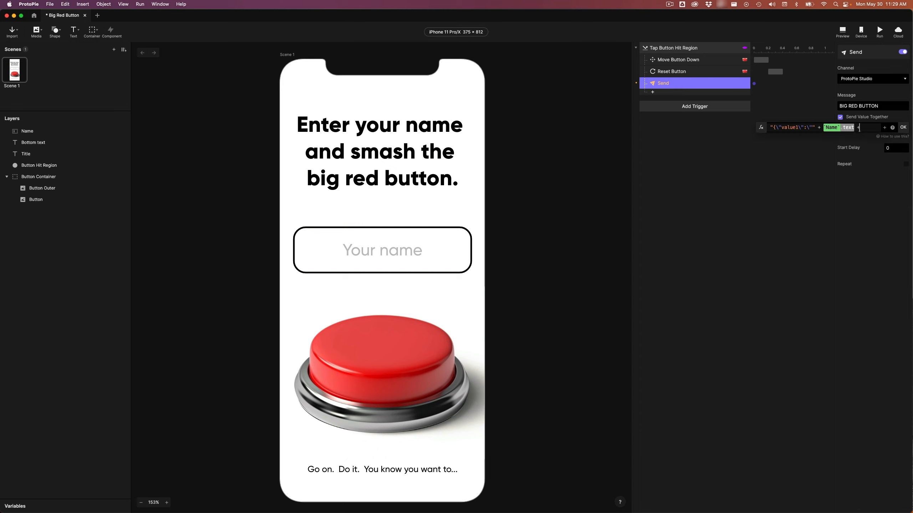
{"action": "type", "text": "\"\\\"}\""}
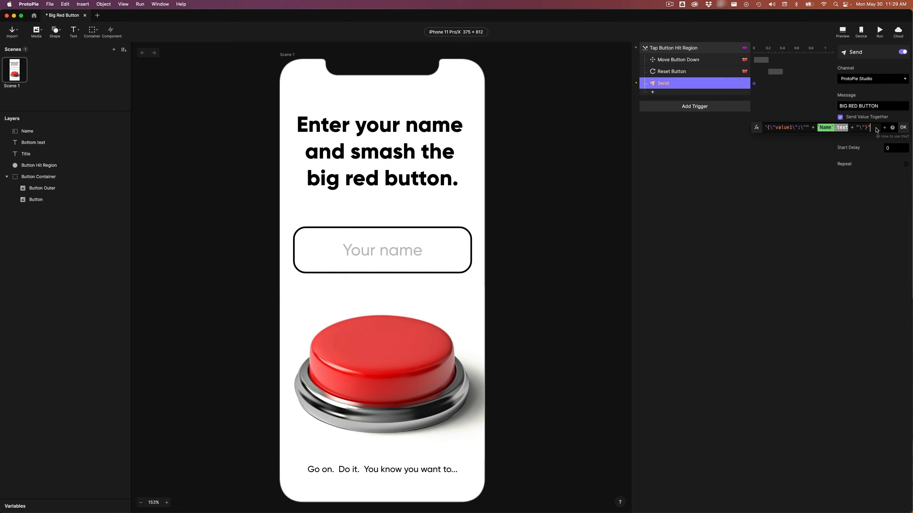
{"action": "left_click_drag", "start_coordinate": [871, 128], "coordinate": [744, 127]}
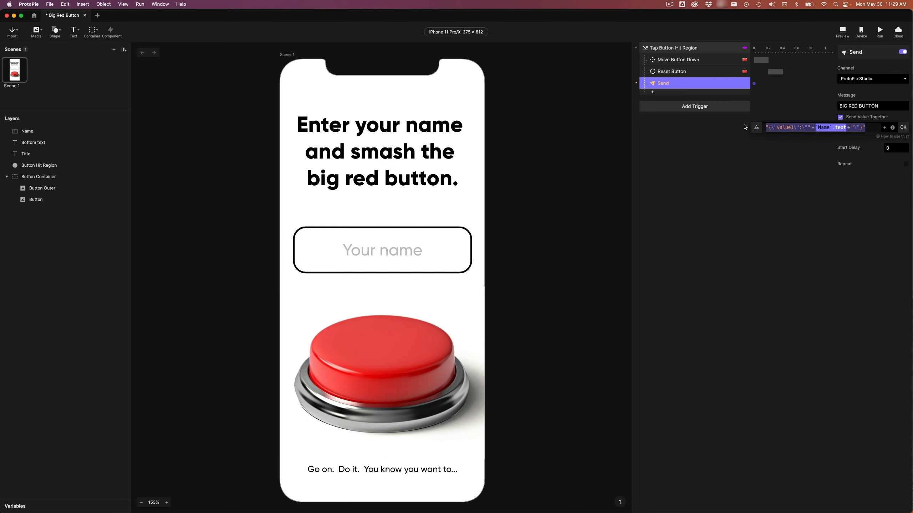
{"action": "left_click", "coordinate": [903, 127]}
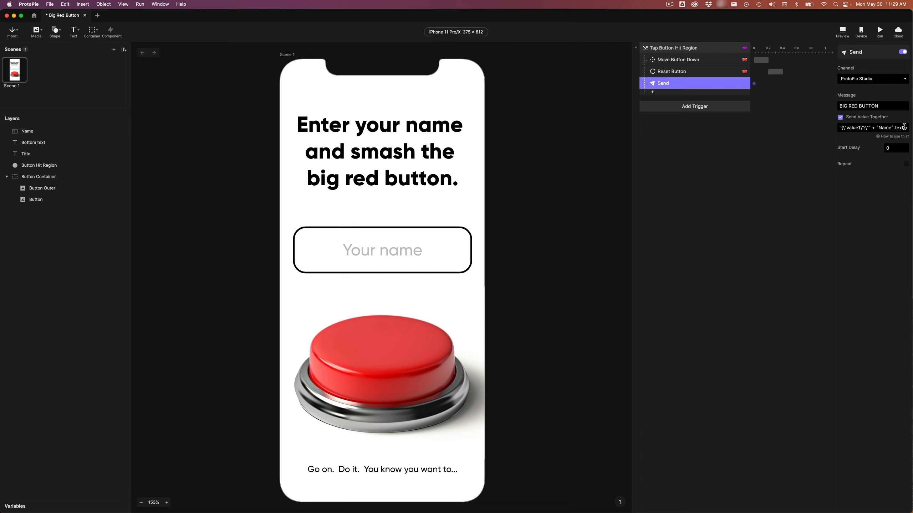
{"action": "key", "text": "super+s"}
Step: Switch to ProtoPie Connect, add Big Red Button.pie from the Finder IFTTT folder and open the pie in the browser
{"action": "key", "text": "super+Tab"}
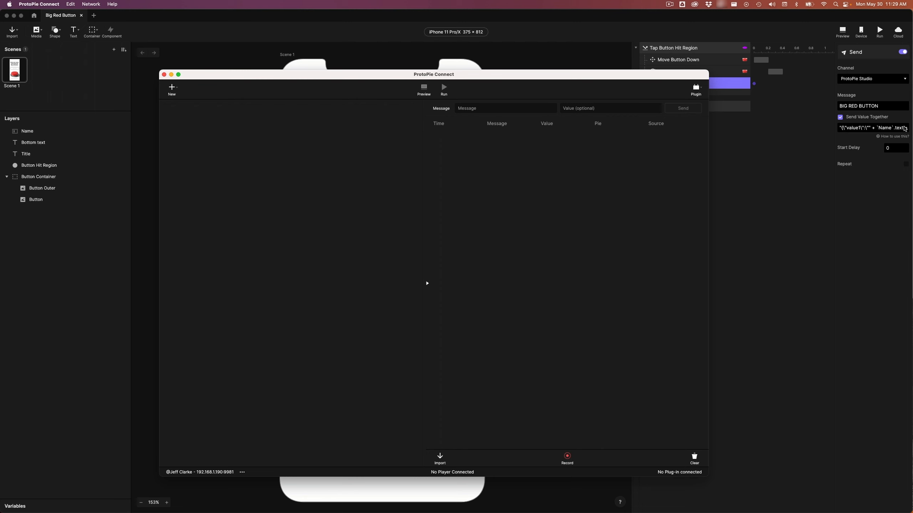
{"action": "key", "text": "super+Tab"}
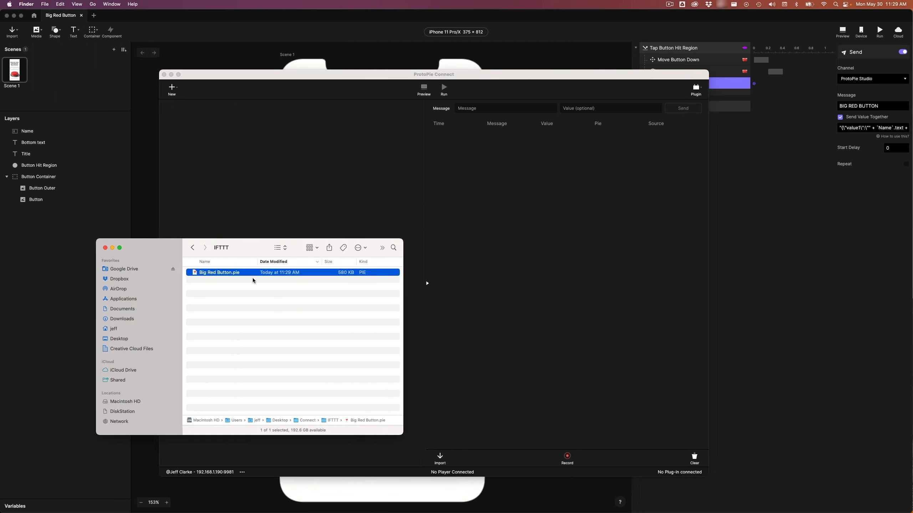
{"action": "left_click_drag", "start_coordinate": [226, 275], "coordinate": [261, 175]}
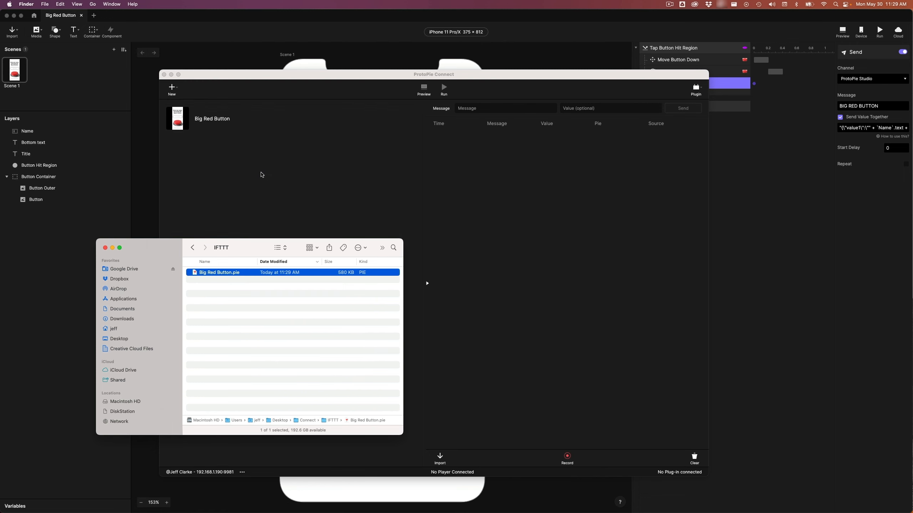
{"action": "left_click", "coordinate": [329, 121]}
{"action": "left_click", "coordinate": [341, 120]}
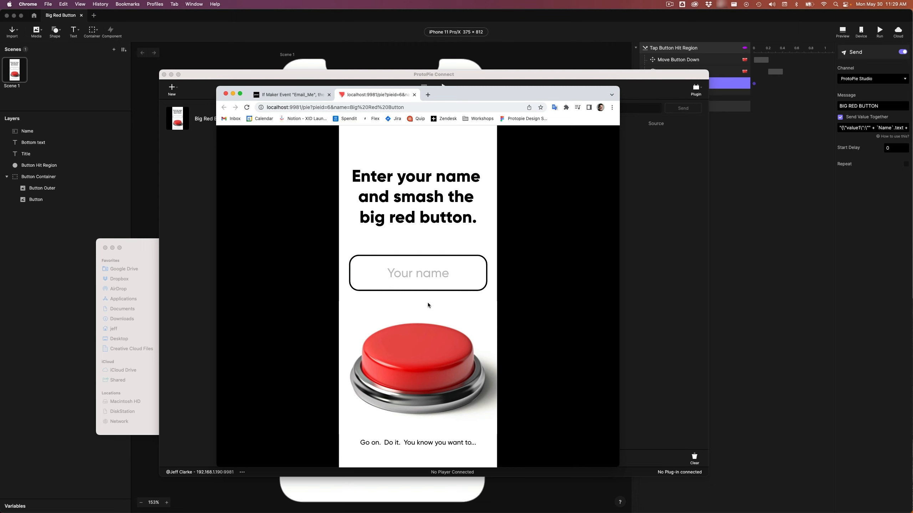
Step: Move the ProtoPie Connect window aside, smash the red button with the name field empty and check the logged message
{"action": "left_click_drag", "start_coordinate": [597, 77], "coordinate": [760, 78]}
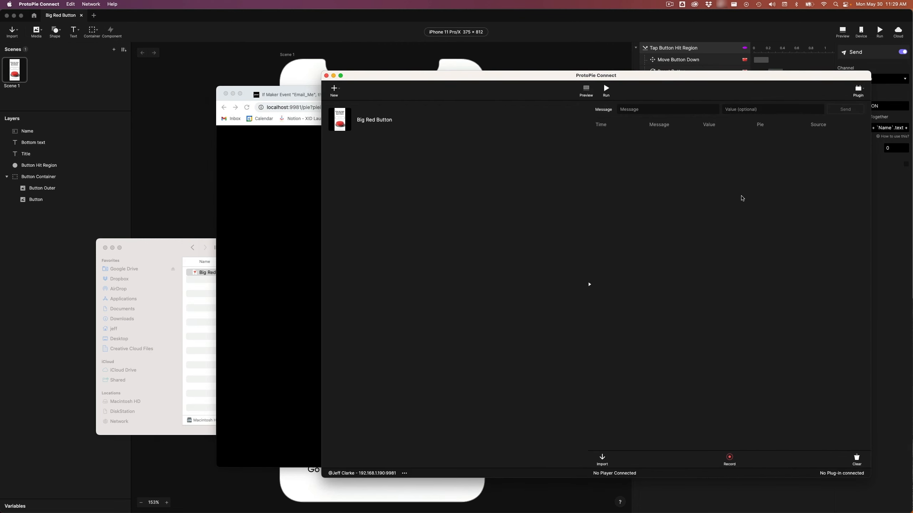
{"action": "left_click", "coordinate": [288, 188]}
{"action": "left_click", "coordinate": [423, 349]}
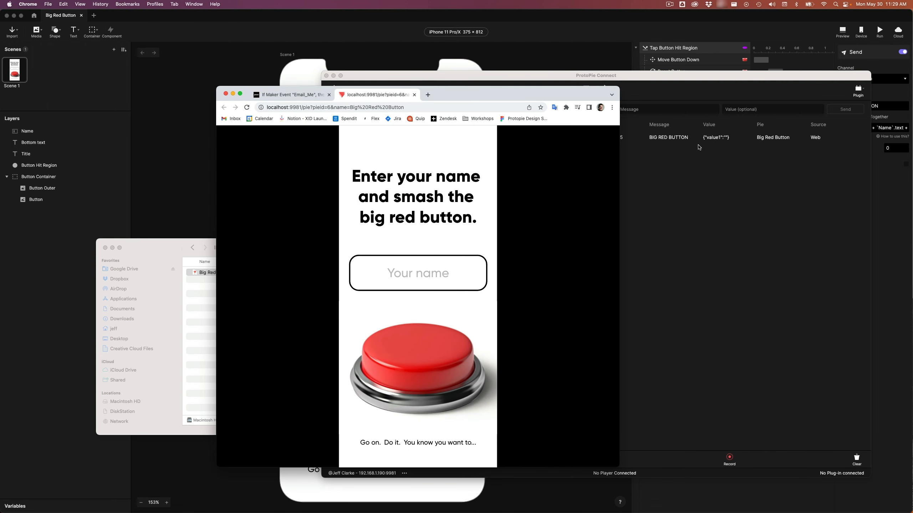
{"action": "left_click", "coordinate": [733, 145]}
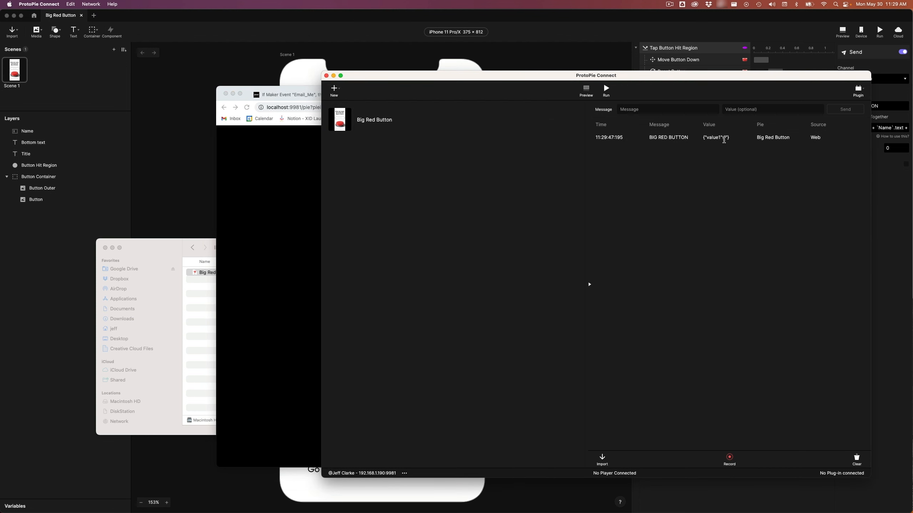
Step: Enter a first name in the browser prototype, smash the red button and check the value logged in ProtoPie Connect
{"action": "left_click", "coordinate": [311, 203]}
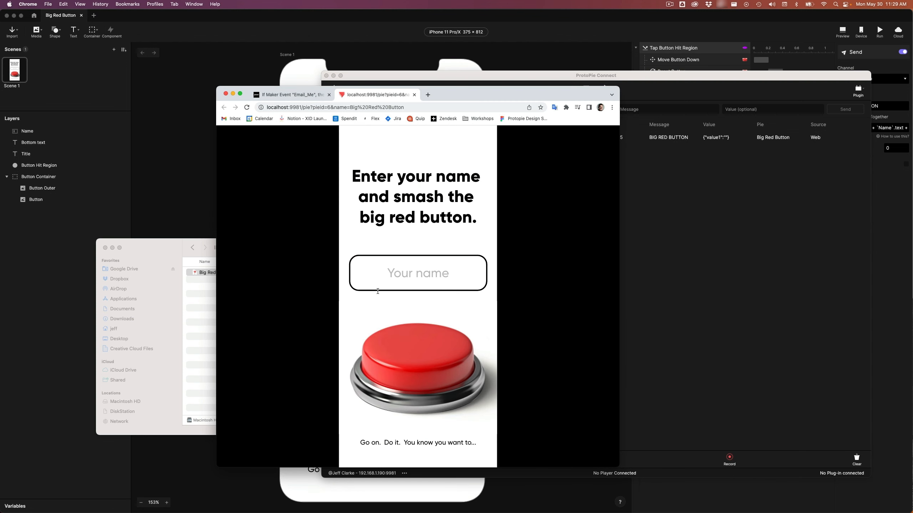
{"action": "left_click", "coordinate": [419, 276]}
{"action": "type", "text": "Jeff"}
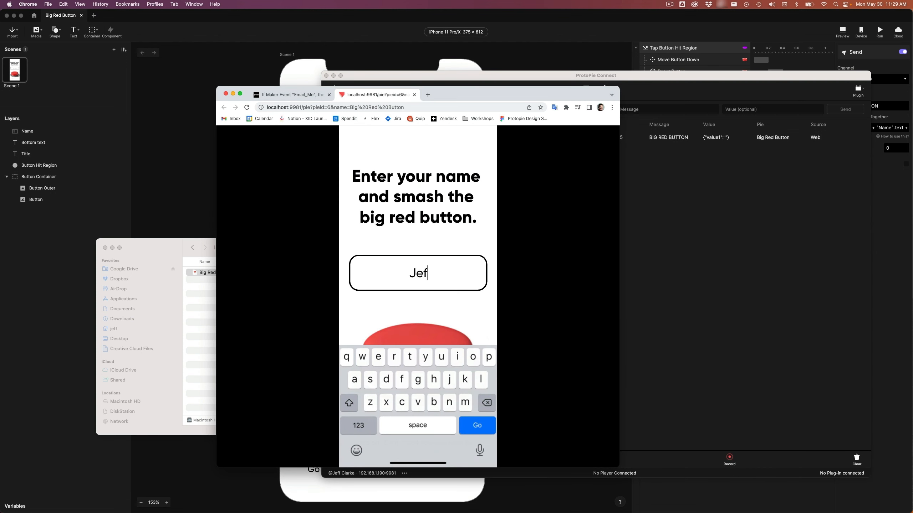
{"action": "left_click", "coordinate": [448, 311]}
{"action": "left_click", "coordinate": [420, 345]}
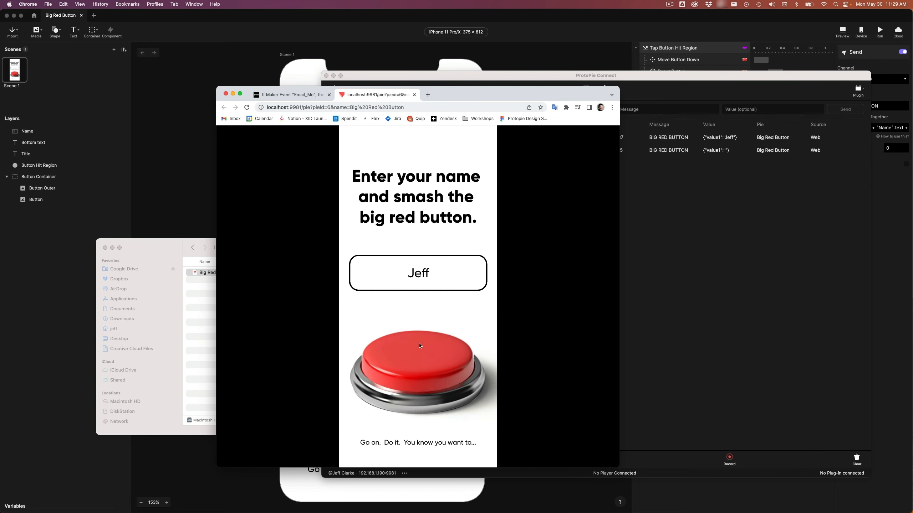
{"action": "left_click", "coordinate": [701, 226]}
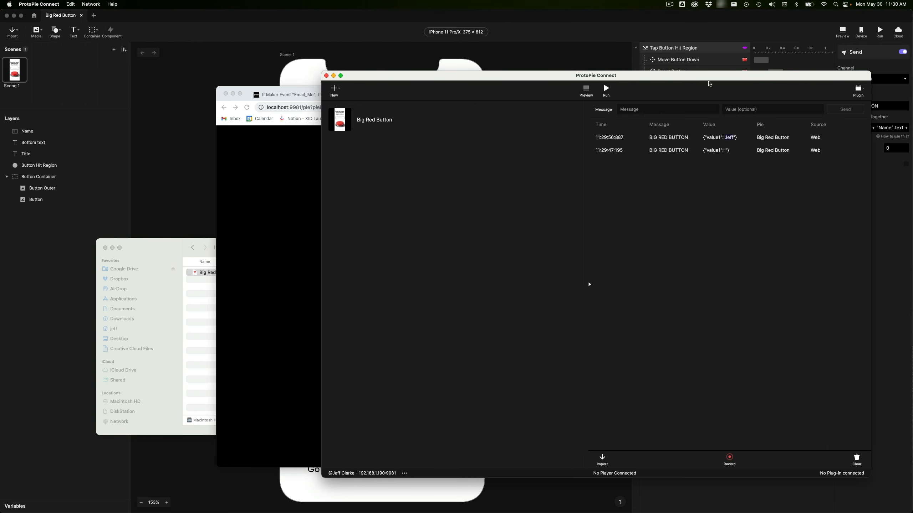
Step: Move the ProtoPie Connect window back and open the IFTTT plug-in settings at the Webhook Key field
{"action": "left_click_drag", "start_coordinate": [710, 78], "coordinate": [562, 75]}
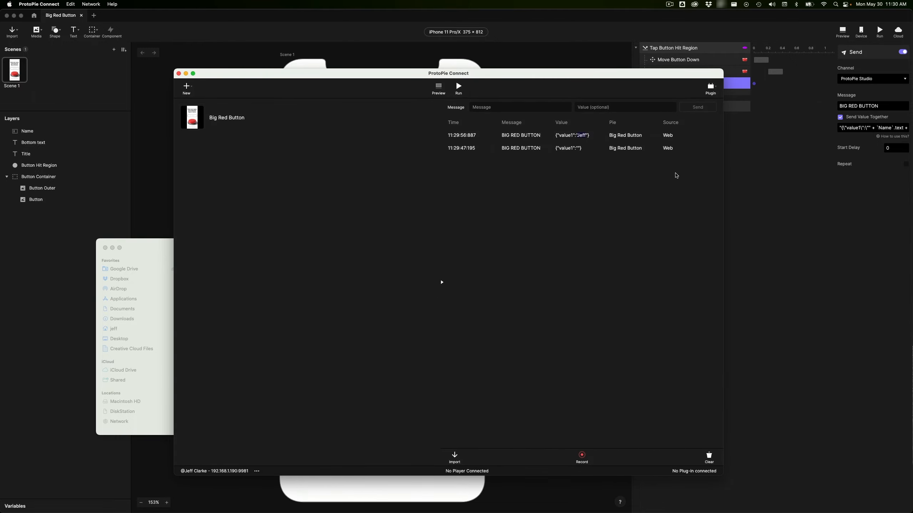
{"action": "left_click", "coordinate": [711, 89]}
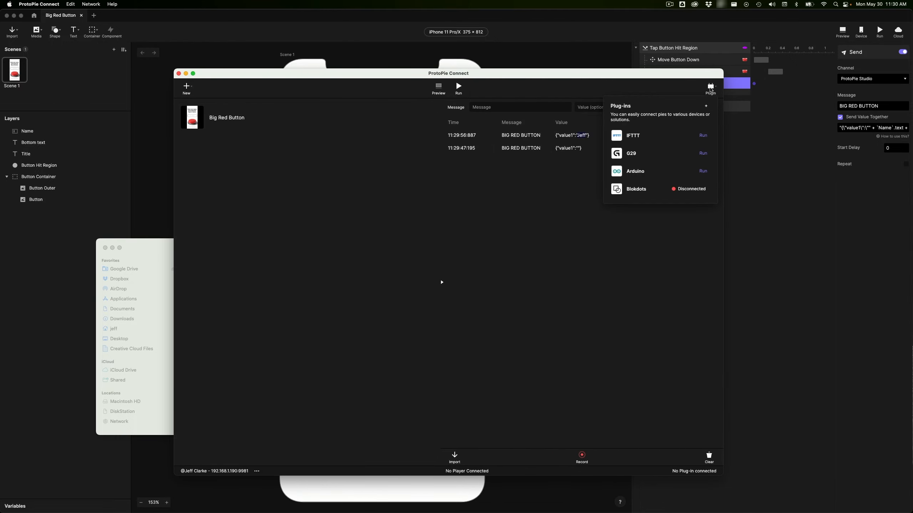
{"action": "left_click", "coordinate": [650, 138]}
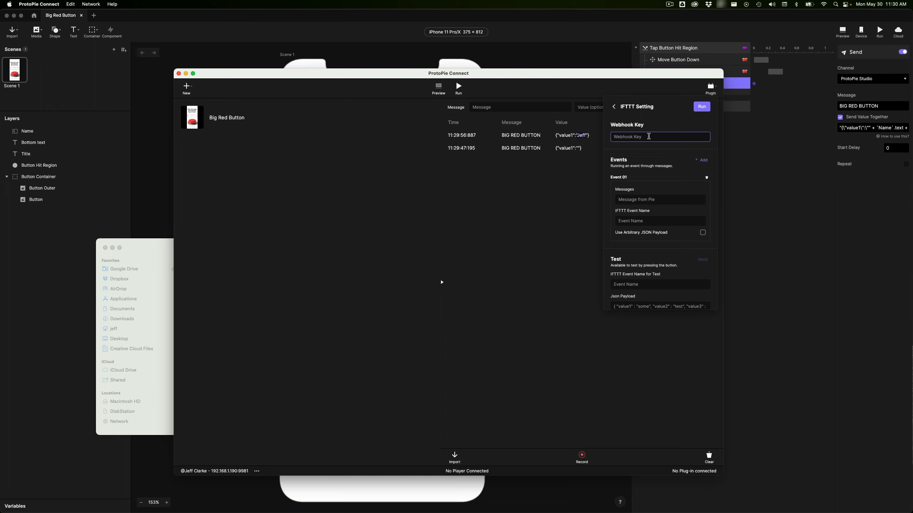
{"action": "left_click", "coordinate": [637, 198]}
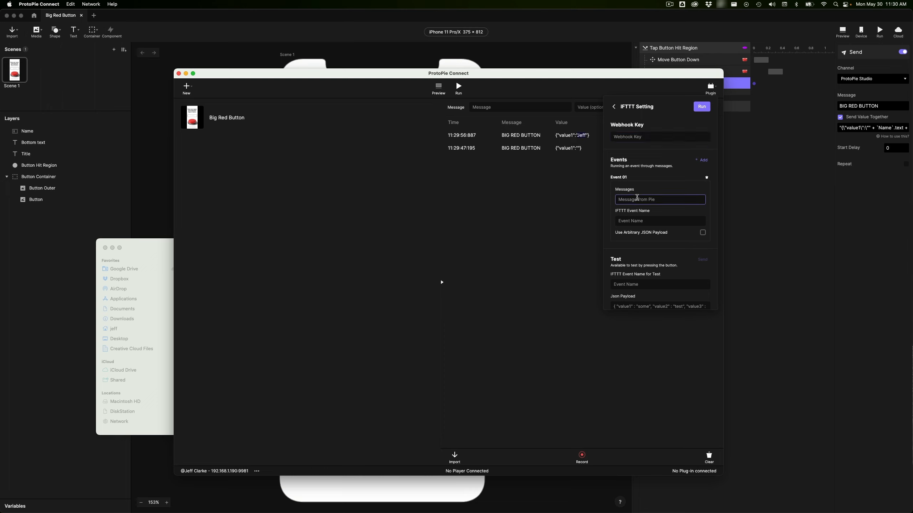
{"action": "left_click", "coordinate": [635, 137]}
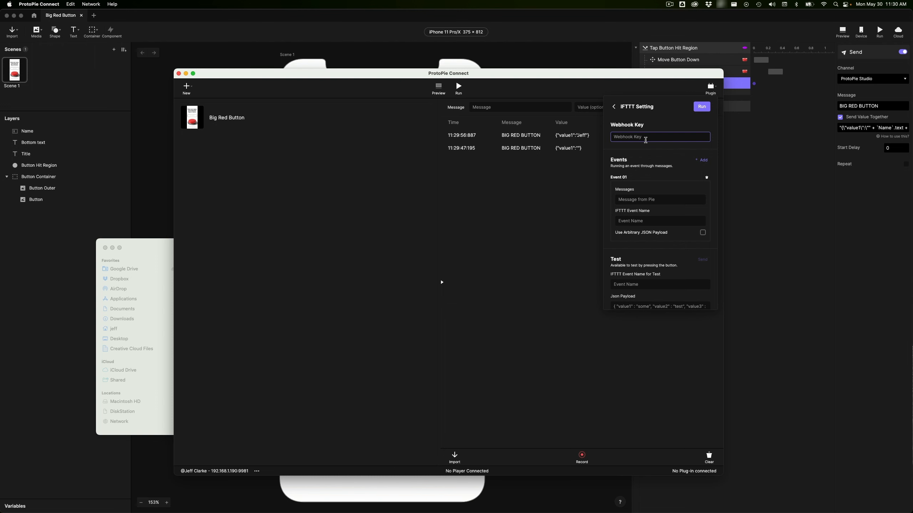
Step: Switch to IFTTT in Chrome, search Explore for "webh" and open the documentation page of the Webhooks service
{"action": "key", "text": "super+Tab"}
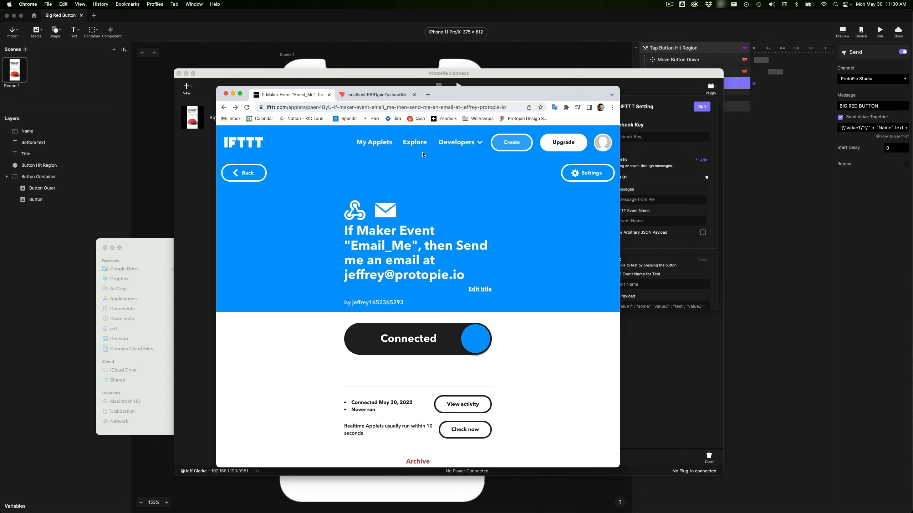
{"action": "left_click", "coordinate": [416, 144]}
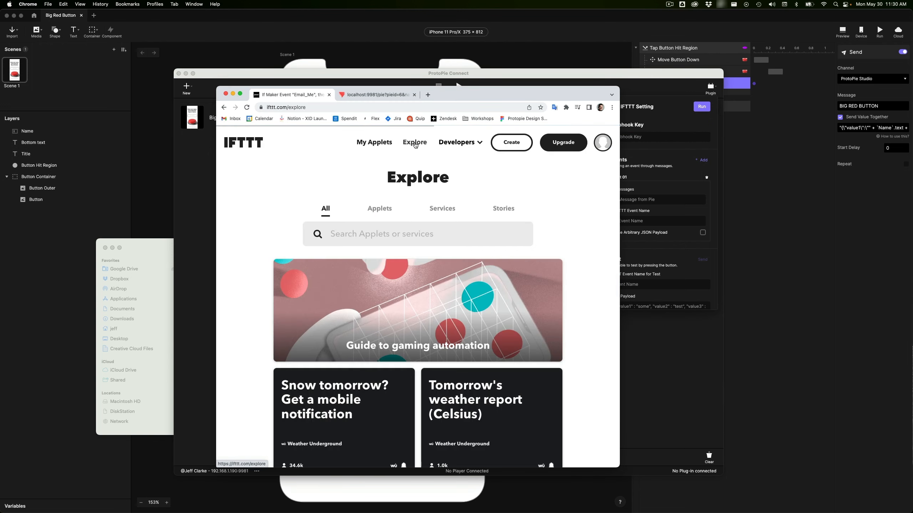
{"action": "left_click", "coordinate": [413, 225]}
{"action": "type", "text": "webh"}
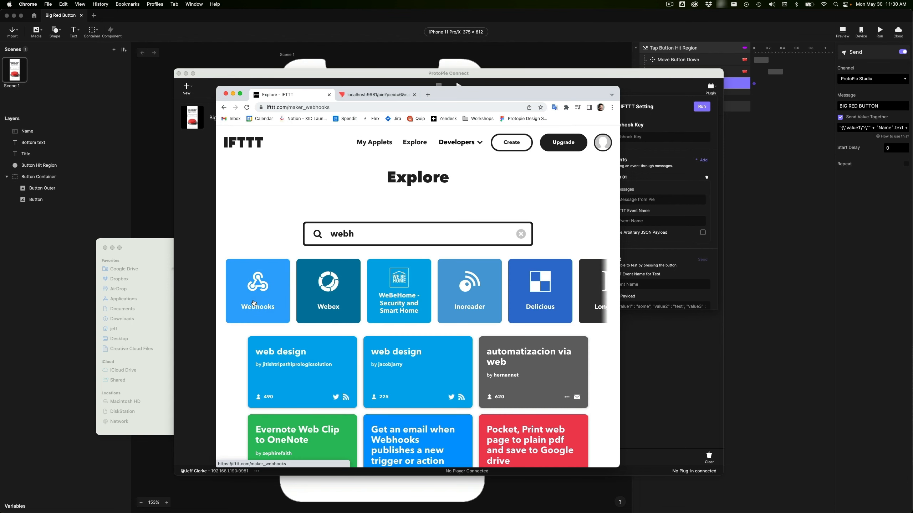
{"action": "left_click", "coordinate": [254, 303]}
{"action": "left_click", "coordinate": [446, 334]}
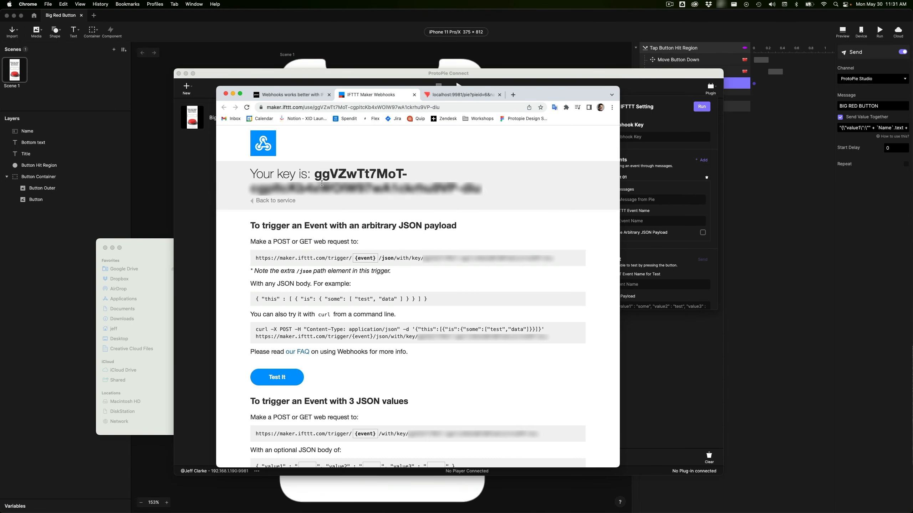
Step: Copy the Webhooks key from the IFTTT documentation page and paste it into the Webhook Key field of ProtoPie Connect's IFTTT settings
{"action": "left_click_drag", "start_coordinate": [319, 179], "coordinate": [495, 187]}
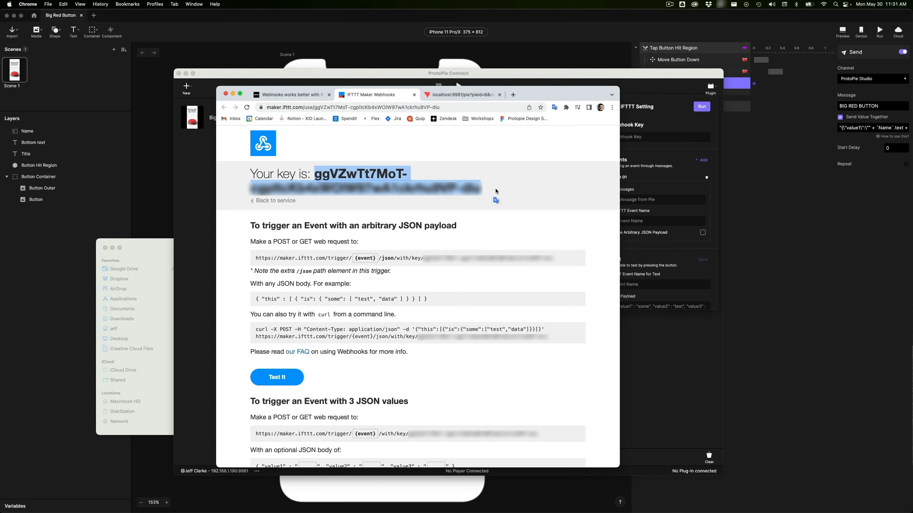
{"action": "right_click", "coordinate": [333, 183]}
{"action": "left_click", "coordinate": [352, 196]}
{"action": "left_click", "coordinate": [655, 112]}
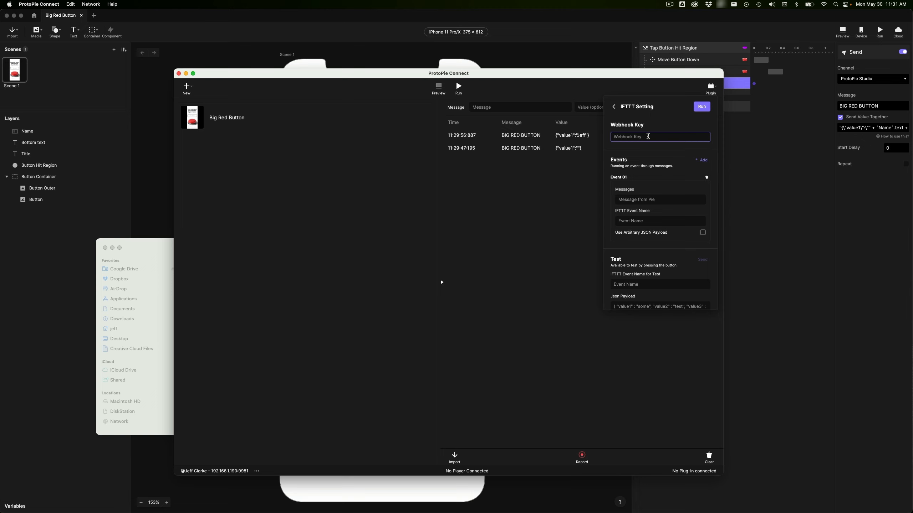
{"action": "key", "text": "super+v"}
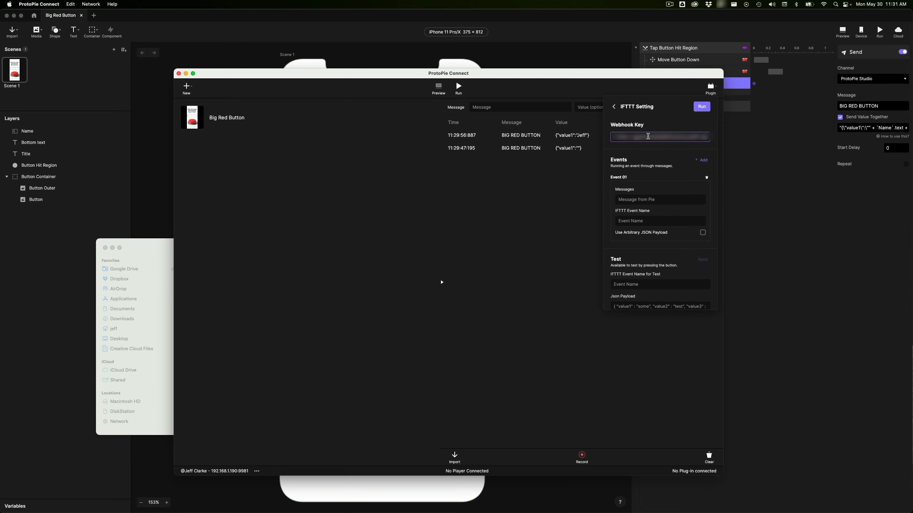
{"action": "left_click", "coordinate": [658, 104]}
Step: Fill in the IFTTT test with the event name Email_Me and the JSON payload {"value1":"Test Name"}
{"action": "scroll", "coordinate": [647, 261], "scroll_direction": "down", "scroll_amount": 1}
{"action": "left_click", "coordinate": [637, 265]}
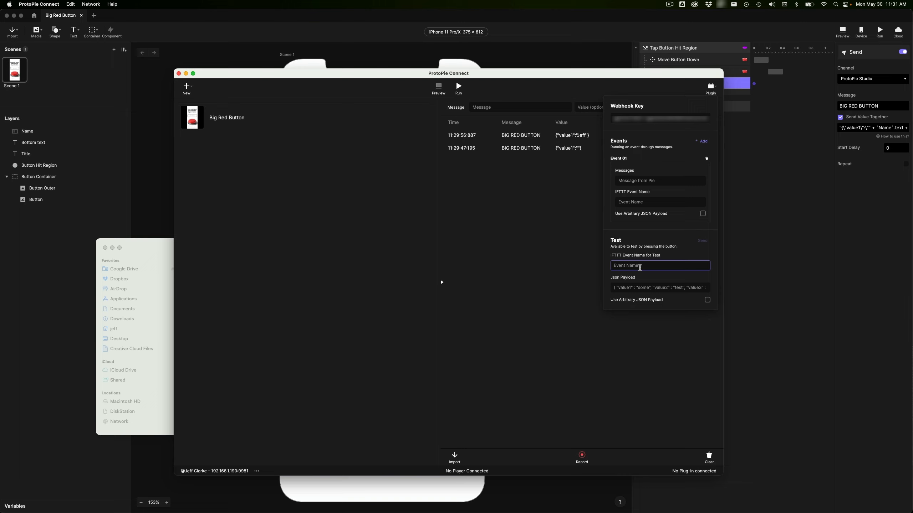
{"action": "type", "text": "Email_Me"}
{"action": "left_click", "coordinate": [642, 288]}
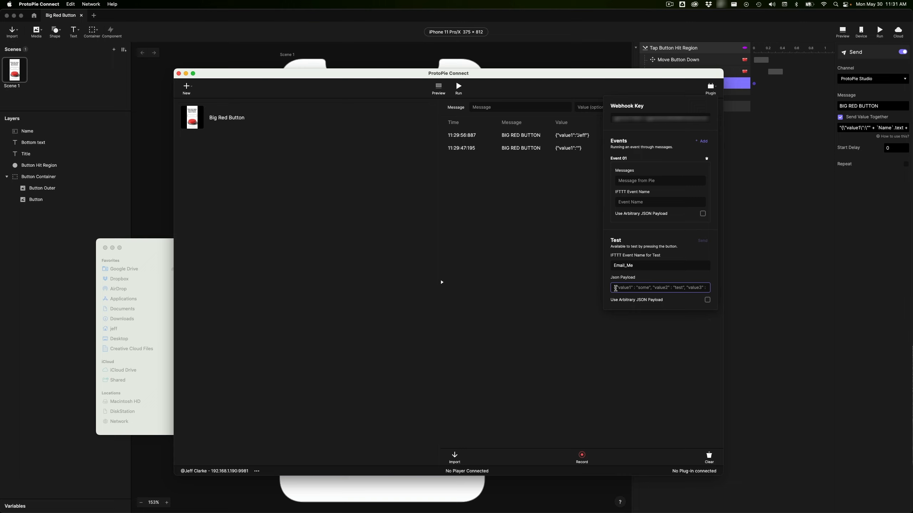
{"action": "type", "text": "{\"value1\":\"Test b Name"}
Step: Run the IFTTT plug-in and send the test event
{"action": "left_click", "coordinate": [696, 248]}
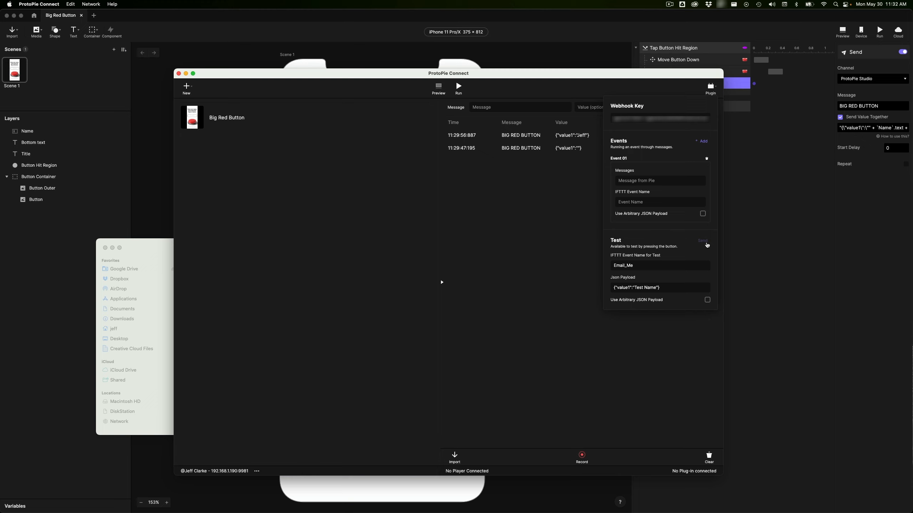
{"action": "scroll", "coordinate": [669, 208], "scroll_direction": "up", "scroll_amount": 2}
{"action": "left_click", "coordinate": [701, 107]}
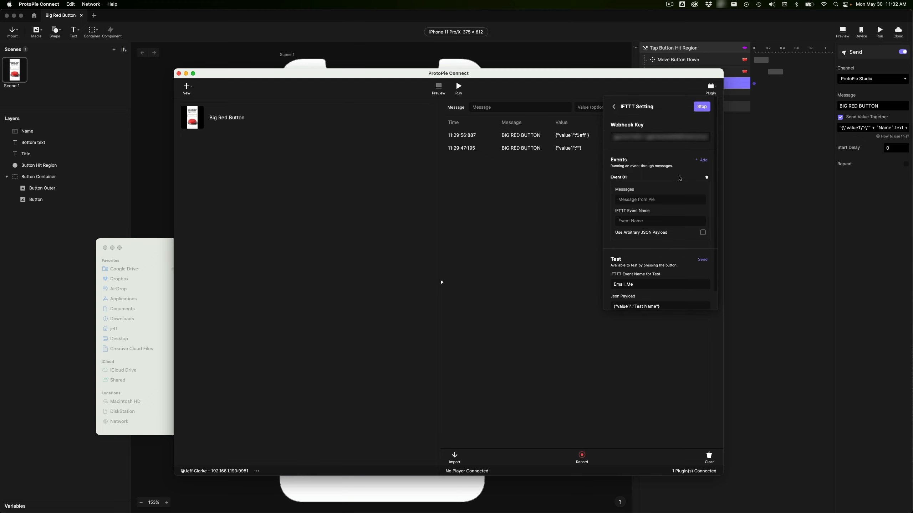
{"action": "scroll", "coordinate": [680, 178], "scroll_direction": "down", "scroll_amount": 2}
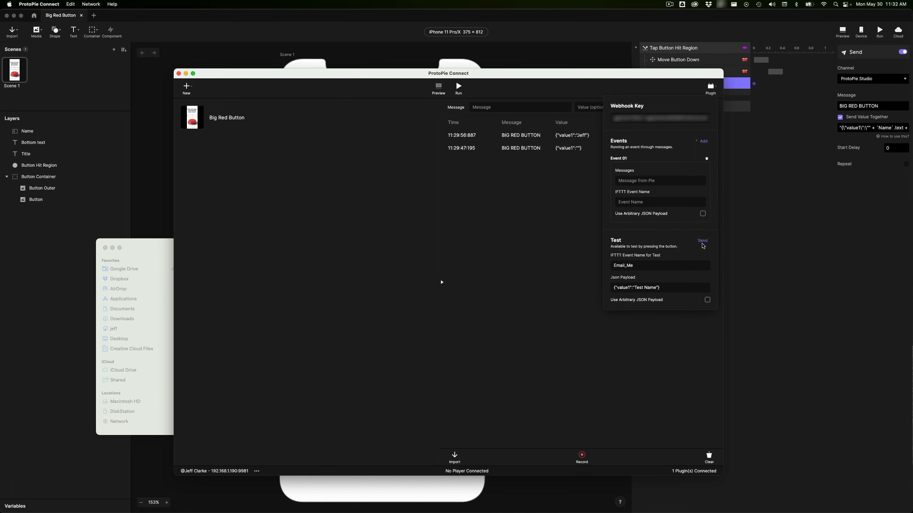
{"action": "left_click", "coordinate": [702, 241]}
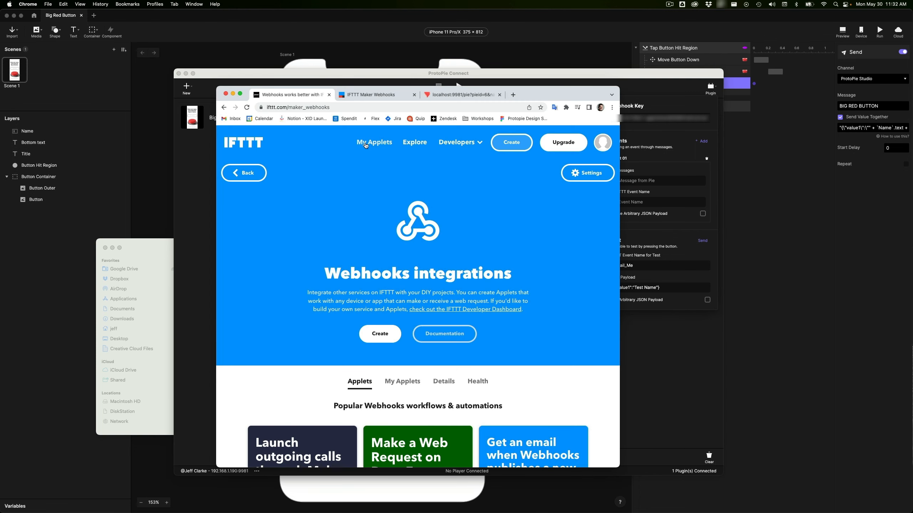
Step: Switch to IFTTT in Chrome and check the Email_Me applet's latest run in its activity log, including the received Webhooks values
{"action": "left_click", "coordinate": [366, 145]}
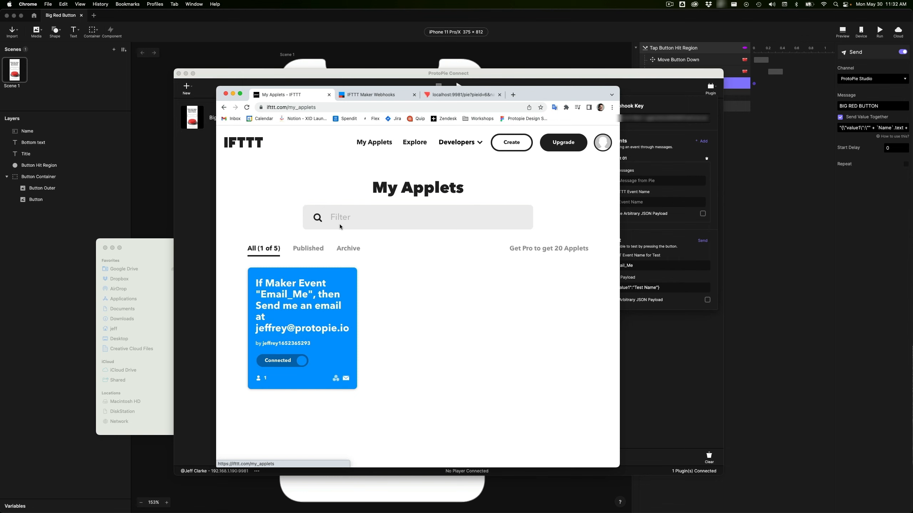
{"action": "left_click", "coordinate": [317, 295]}
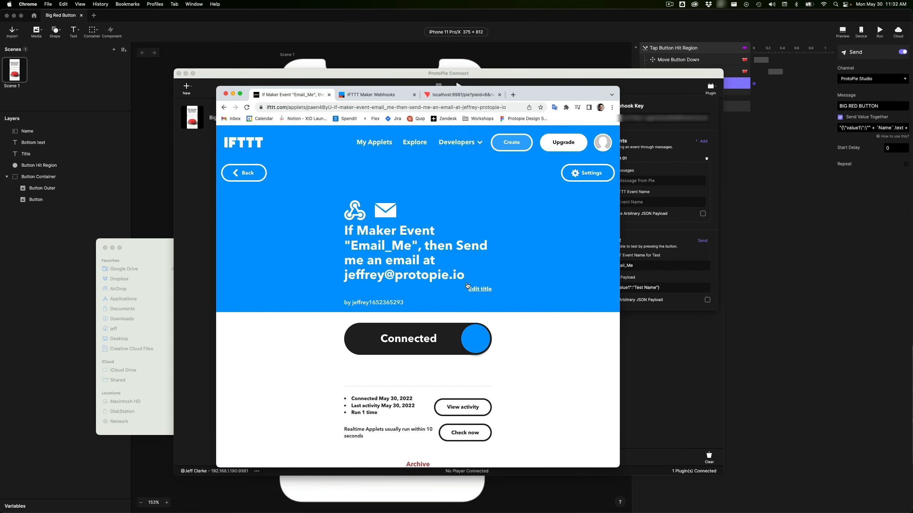
{"action": "left_click", "coordinate": [461, 408]}
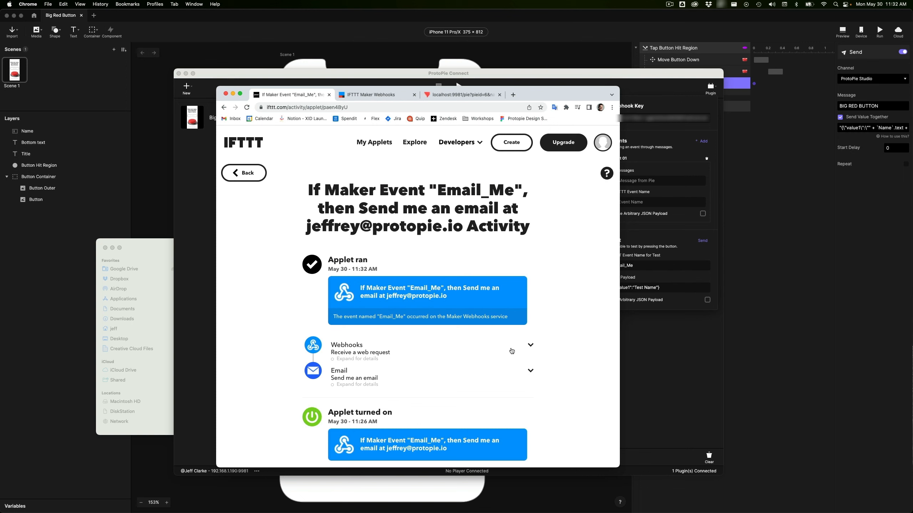
{"action": "left_click", "coordinate": [531, 346]}
{"action": "scroll", "coordinate": [445, 344], "scroll_direction": "down", "scroll_amount": 5}
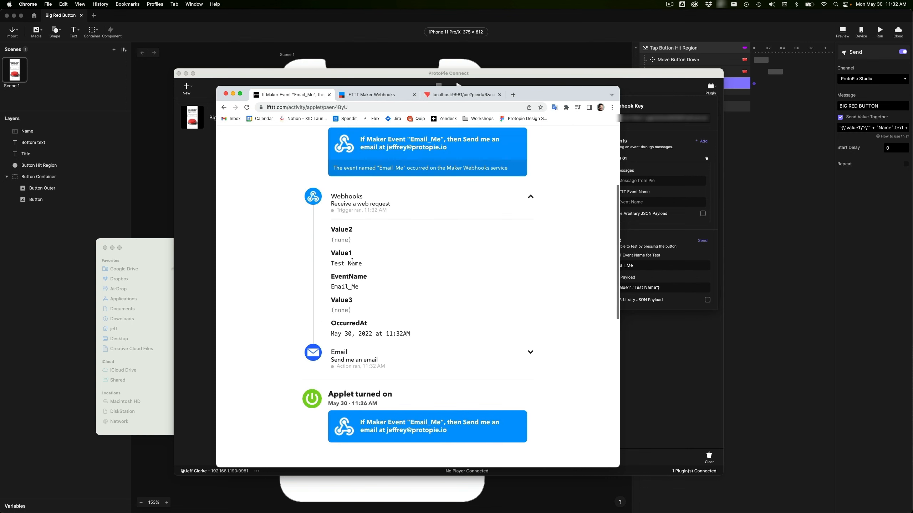
{"action": "left_click_drag", "start_coordinate": [332, 263], "coordinate": [361, 265]}
{"action": "left_click", "coordinate": [368, 253]}
{"action": "scroll", "coordinate": [368, 254], "scroll_direction": "up", "scroll_amount": 10}
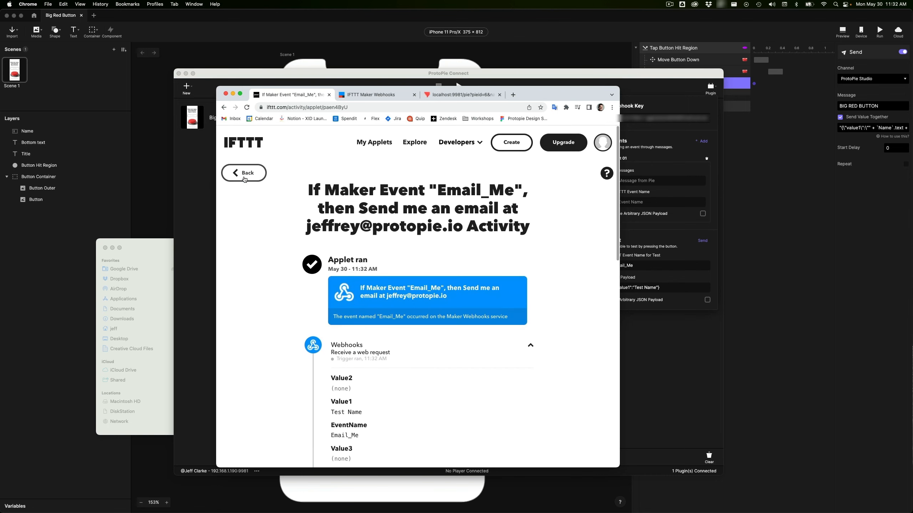
{"action": "left_click", "coordinate": [243, 173]}
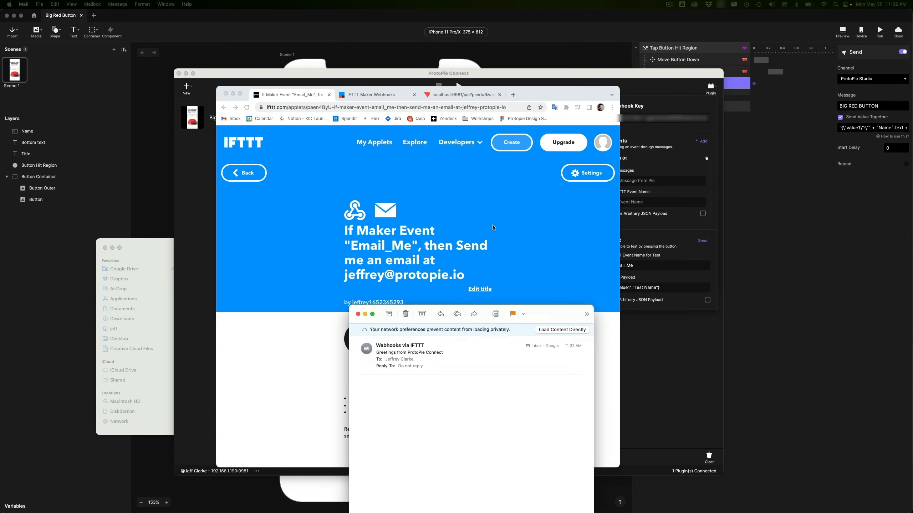
Step: Move the received IFTTT test email into view, read its greeting and close it
{"action": "left_click_drag", "start_coordinate": [503, 314], "coordinate": [417, 125]}
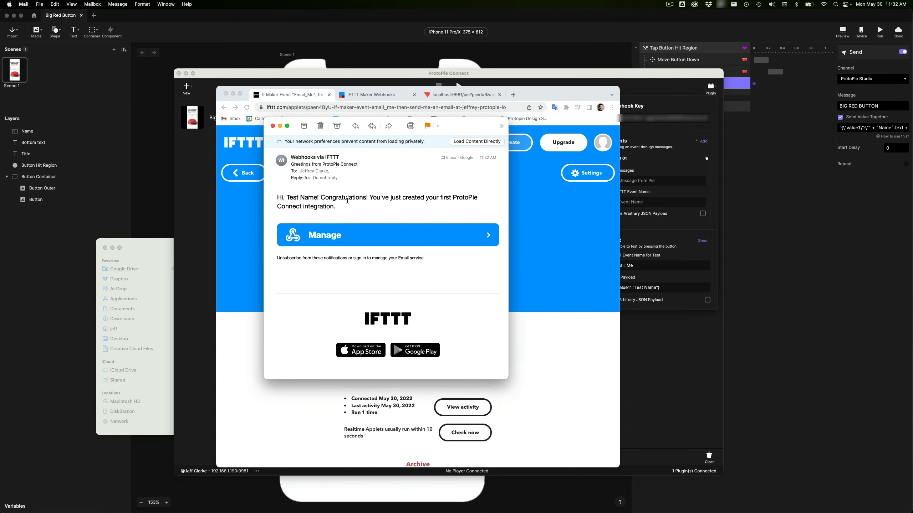
{"action": "left_click", "coordinate": [274, 127]}
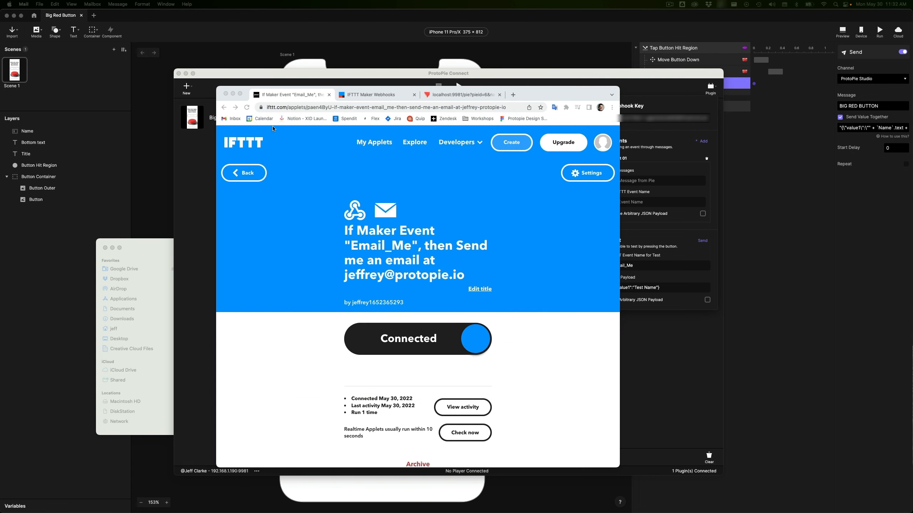
Step: In ProtoPie Connect's IFTTT settings, set Event 01 to the message BIG RED BUTTON and the IFTTT event name Email_Me
{"action": "left_click", "coordinate": [280, 79]}
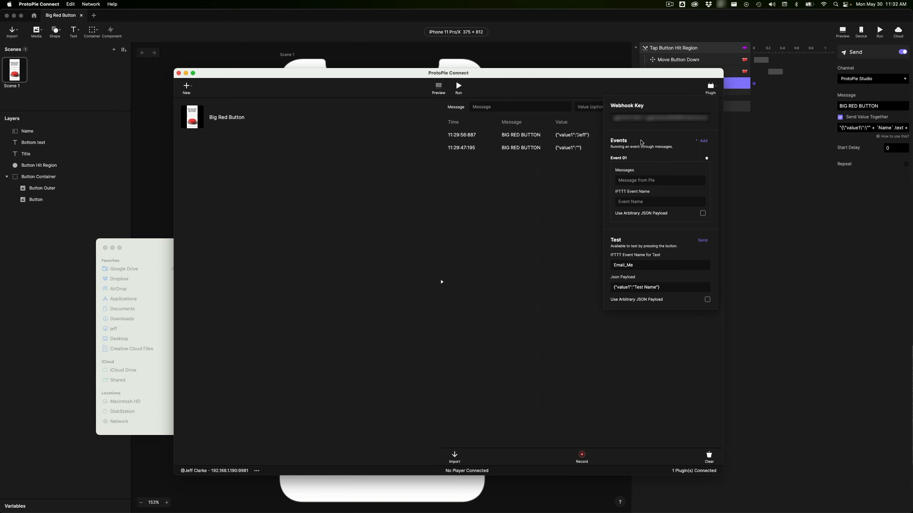
{"action": "left_click", "coordinate": [649, 179]}
{"action": "left_click", "coordinate": [506, 140]}
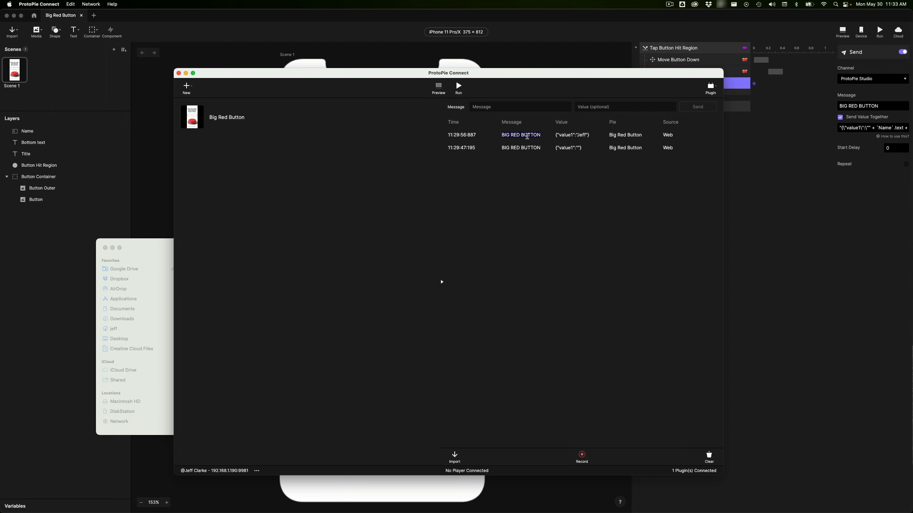
{"action": "left_click", "coordinate": [710, 88]}
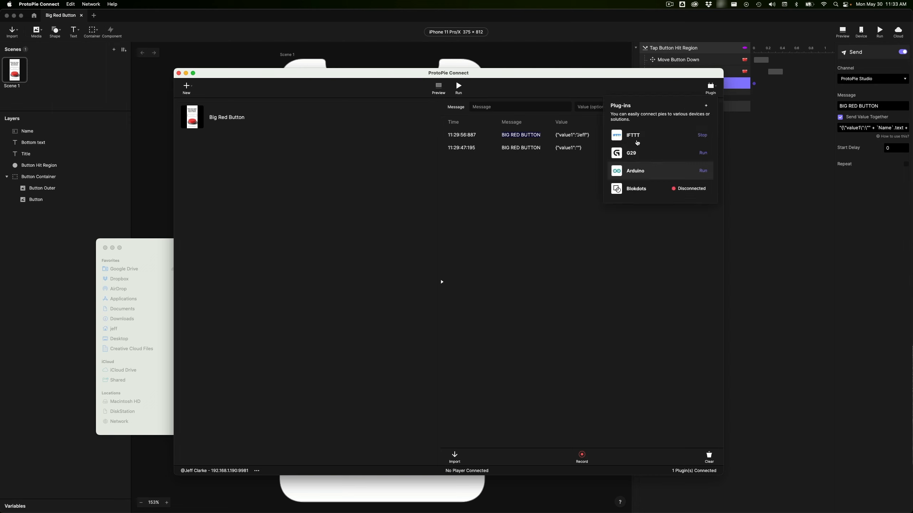
{"action": "left_click", "coordinate": [637, 133]}
{"action": "left_click", "coordinate": [637, 197]}
{"action": "type", "text": "BIG RED BUTTON"}
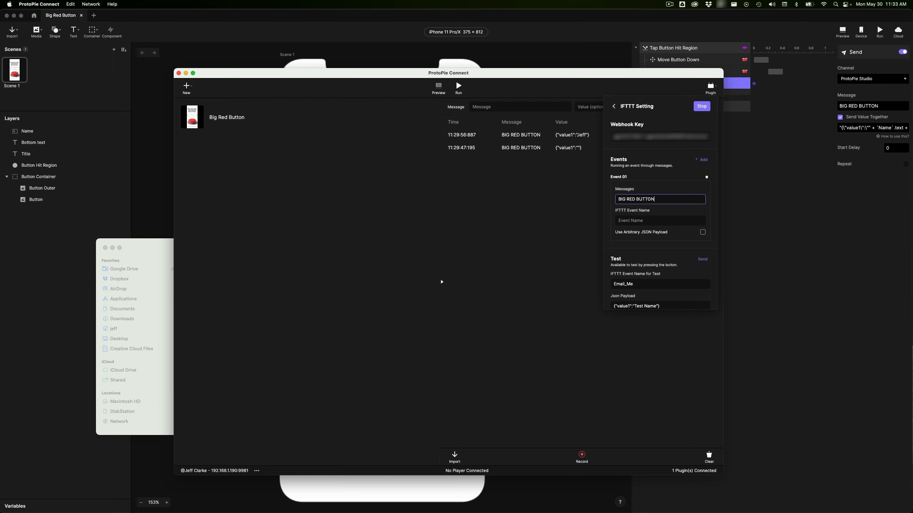
{"action": "key", "text": "Tab"}
{"action": "type", "text": "Email_Me"}
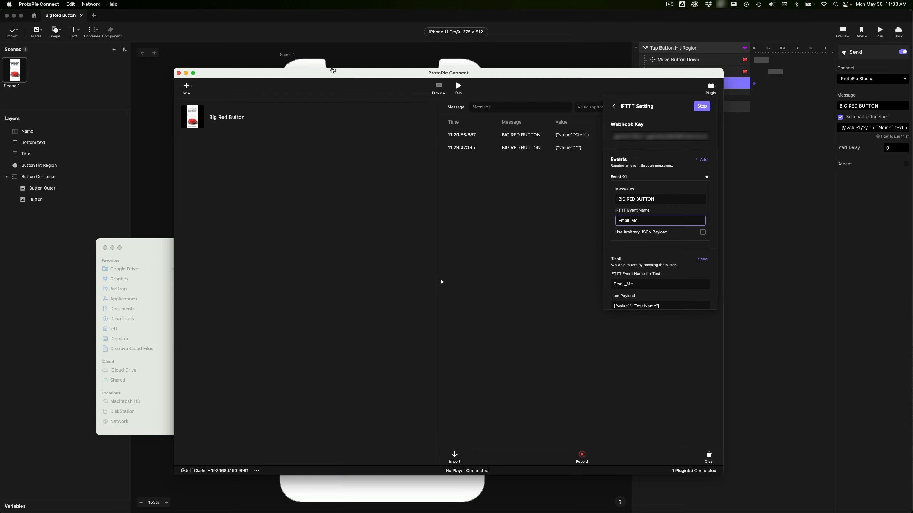
Step: Switch to the browser prototype, replace the name with a different first name and smash the red button
{"action": "key", "text": "super+Tab"}
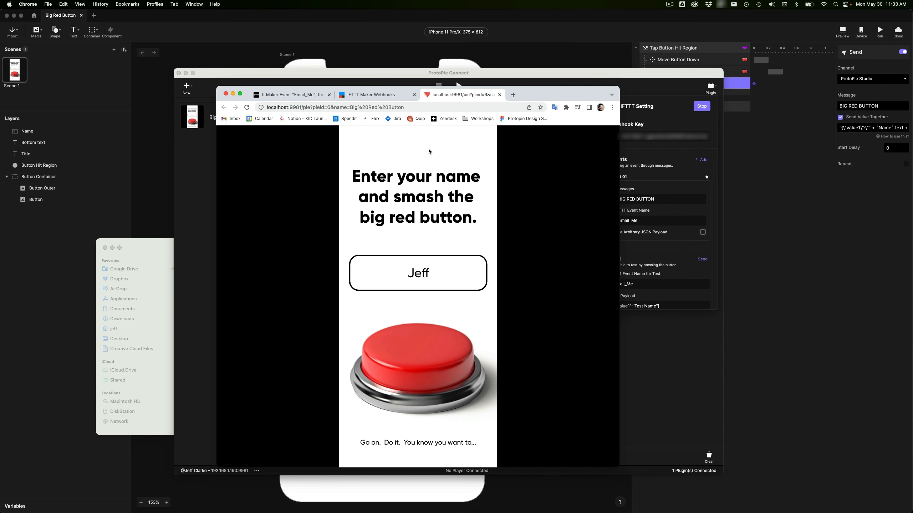
{"action": "left_click", "coordinate": [427, 291]}
{"action": "key", "text": "BackSpace"}
{"action": "key", "text": "BackSpace"}
{"action": "key", "text": "BackSpace"}
{"action": "key", "text": "BackSpace"}
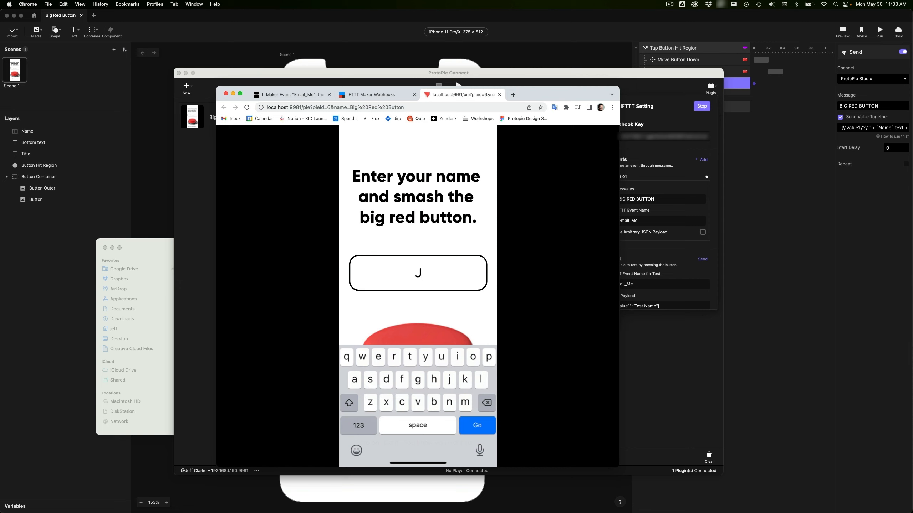
{"action": "type", "text": "Leah"}
{"action": "left_click", "coordinate": [359, 311]}
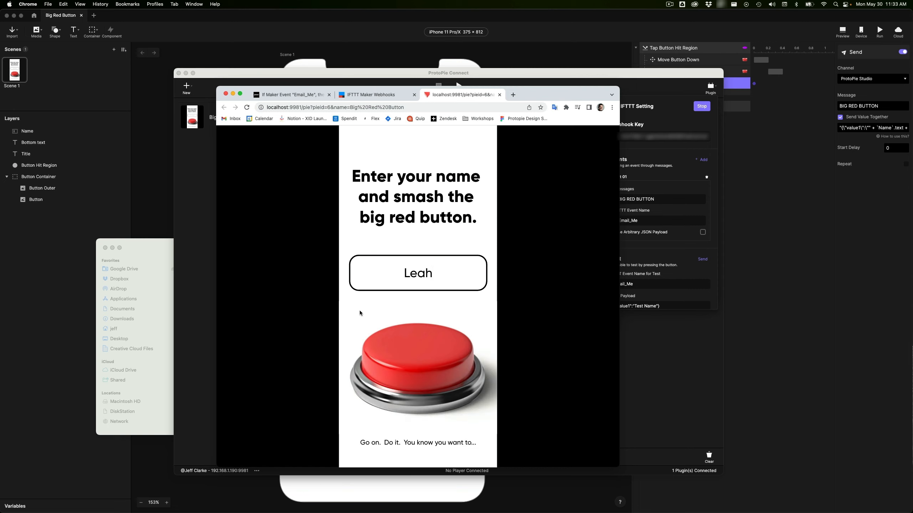
{"action": "left_click", "coordinate": [409, 343]}
Step: Check the newest message logged in ProtoPie Connect and read the personalised email that IFTTT sent
{"action": "left_click", "coordinate": [664, 408]}
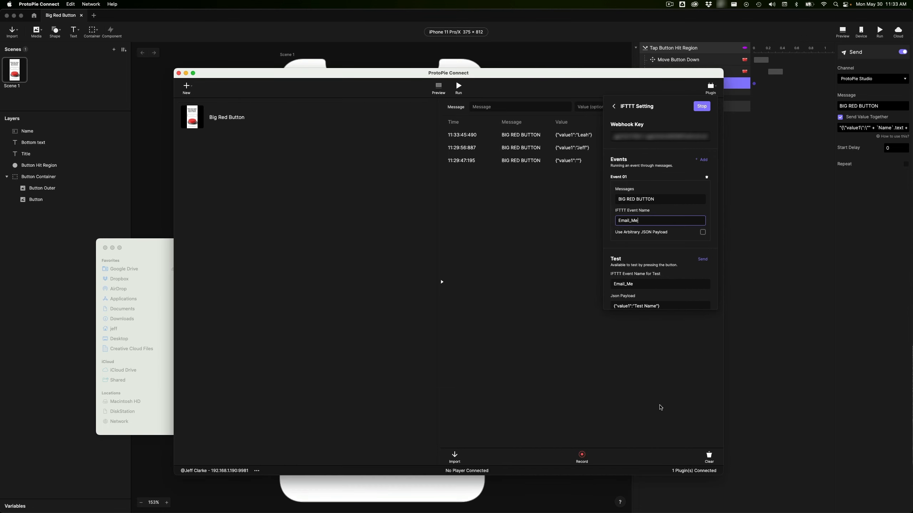
{"action": "left_click", "coordinate": [558, 177]}
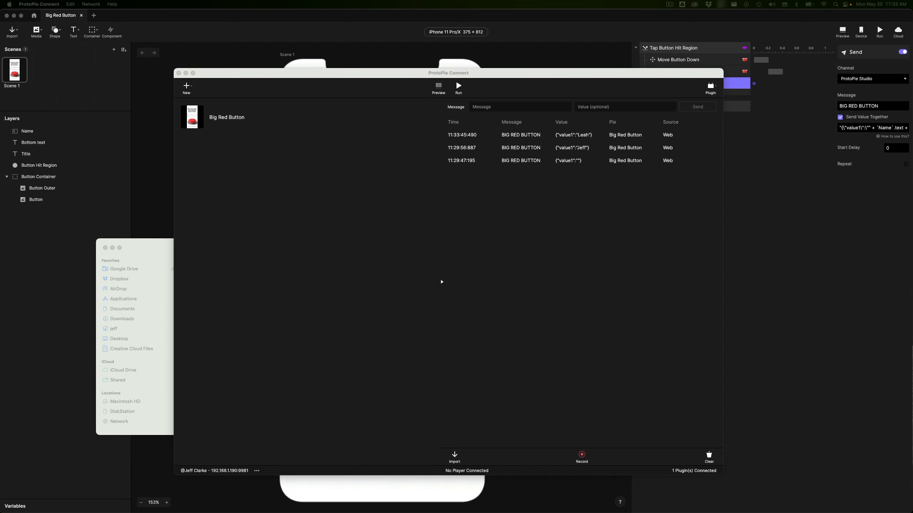
{"action": "left_click_drag", "start_coordinate": [593, 512], "coordinate": [510, 130]}
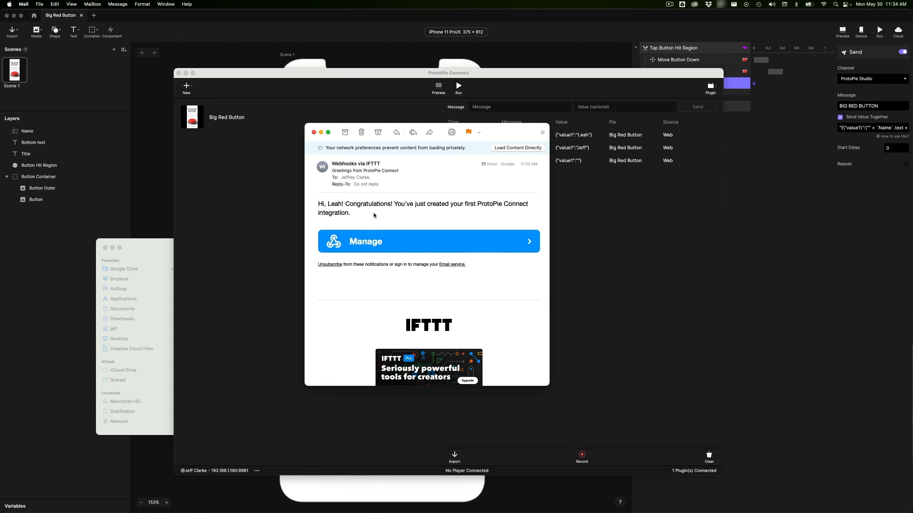
Step: Switch to IFTTT in Chrome and browse the list of available services in Explore
{"action": "key", "text": "super+Tab"}
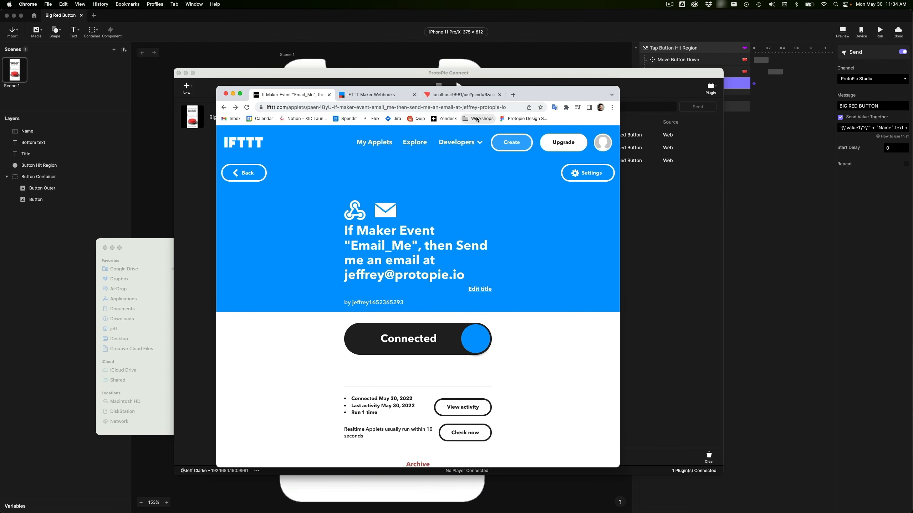
{"action": "left_click", "coordinate": [409, 143]}
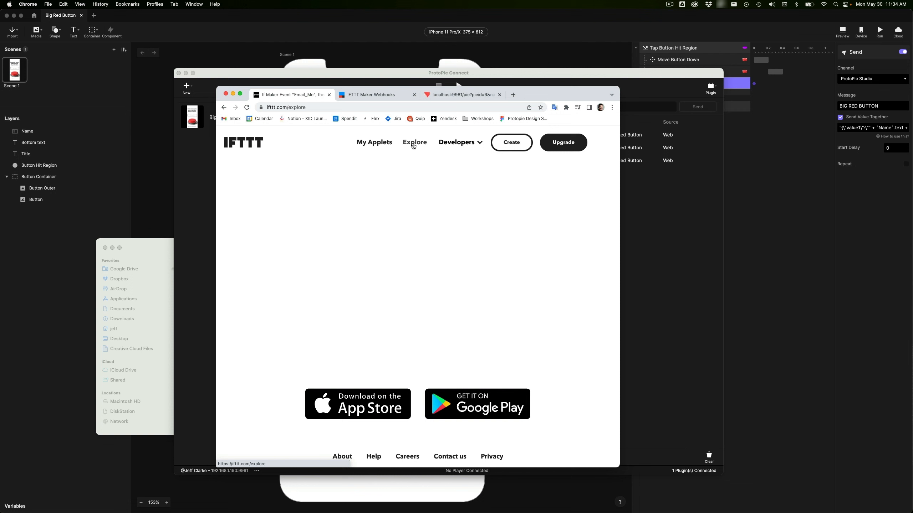
{"action": "left_click", "coordinate": [448, 208]}
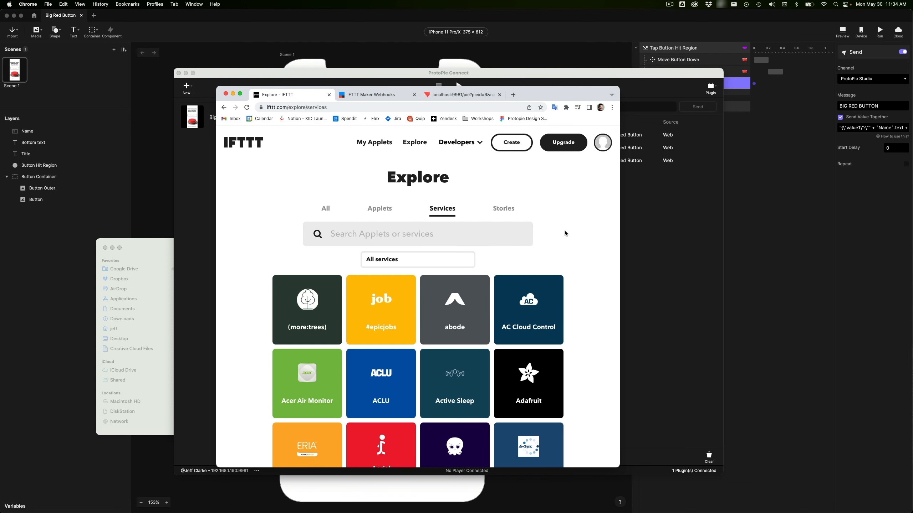
{"action": "scroll", "coordinate": [564, 230], "scroll_direction": "down", "scroll_amount": 3}
{"action": "scroll", "coordinate": [565, 234], "scroll_direction": "down", "scroll_amount": 8}
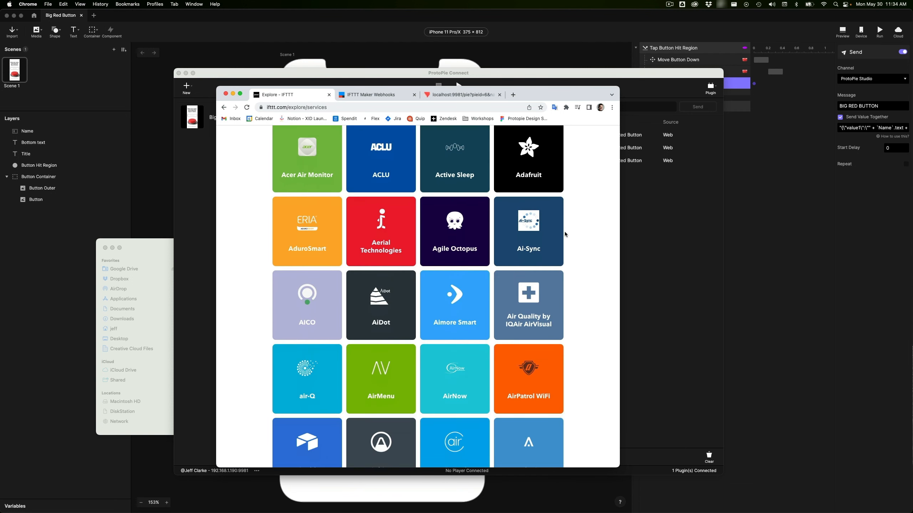
{"action": "scroll", "coordinate": [566, 234], "scroll_direction": "down", "scroll_amount": 3}
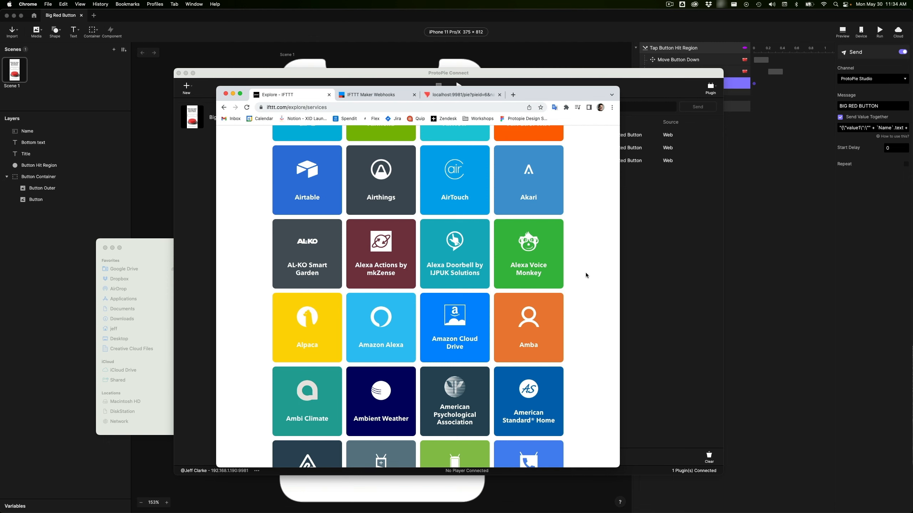
{"action": "scroll", "coordinate": [586, 275], "scroll_direction": "down", "scroll_amount": 10}
{"action": "scroll", "coordinate": [585, 275], "scroll_direction": "down", "scroll_amount": 1}
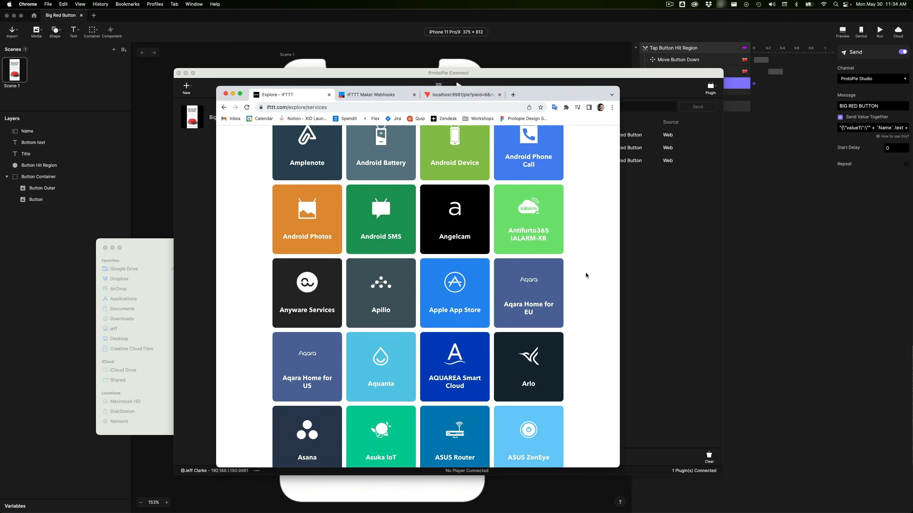